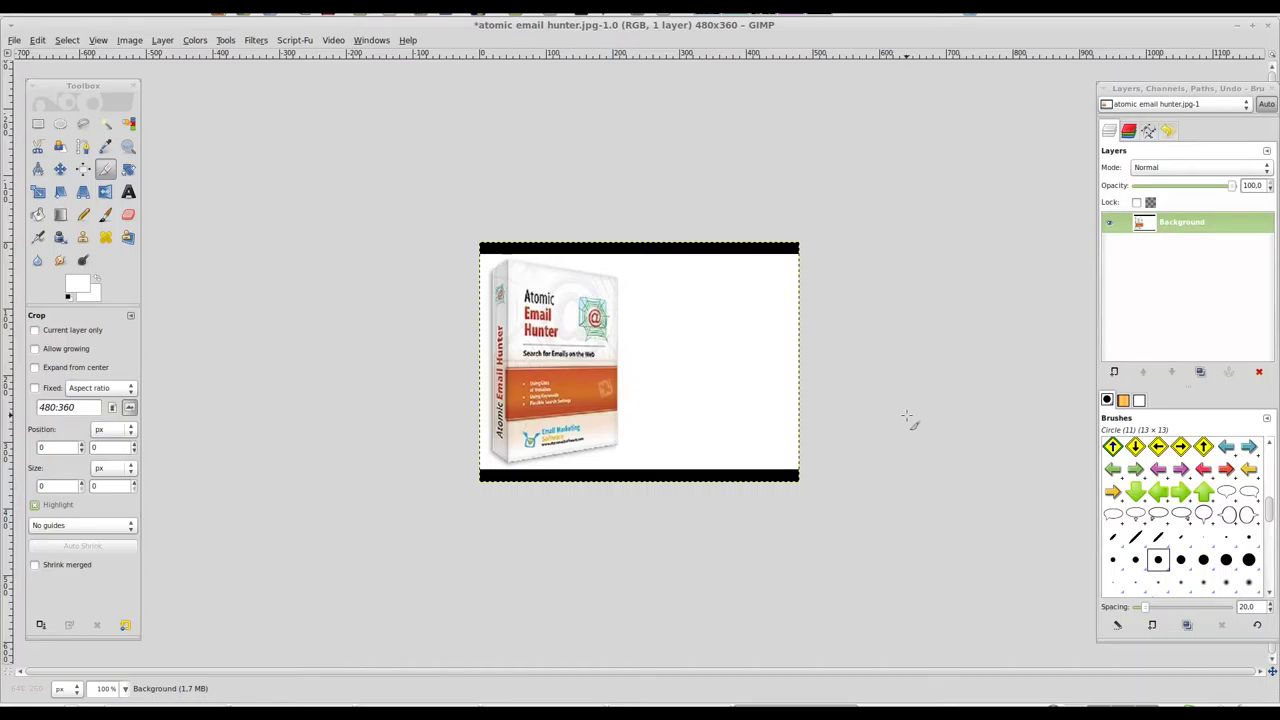
Step: Switch from the Crop tool to the Move tool
click(60, 169)
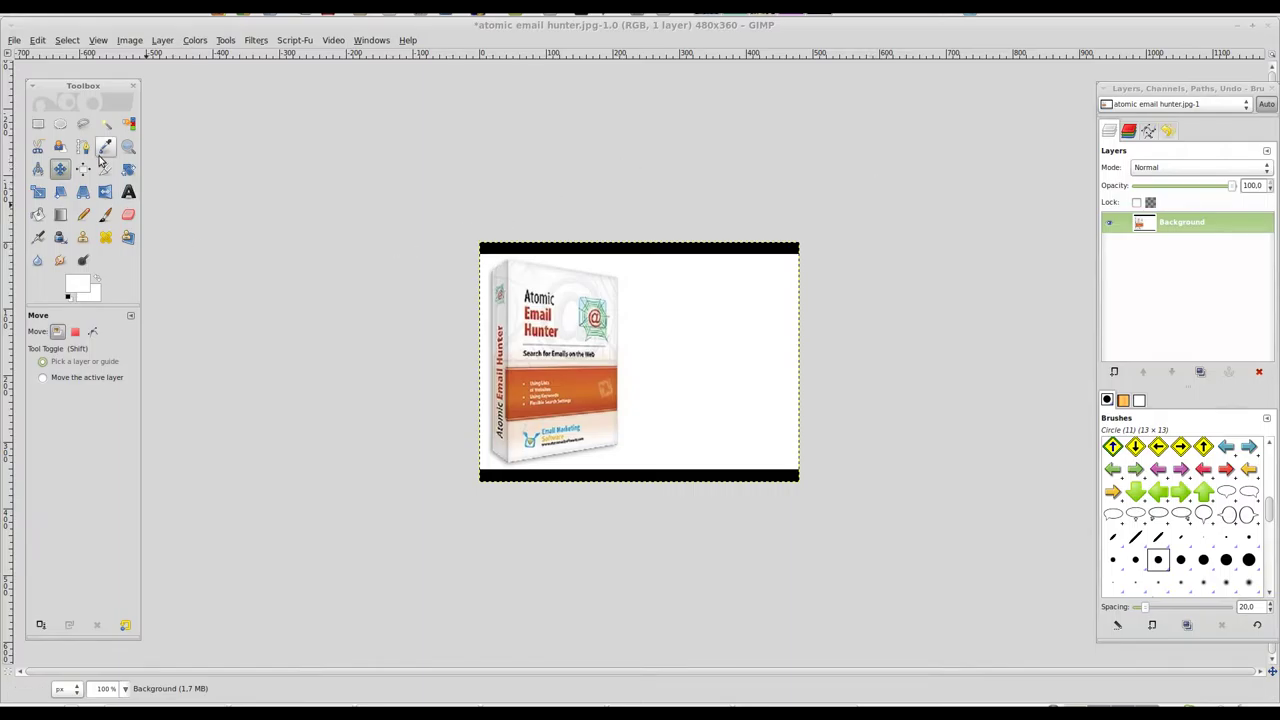
click(15, 41)
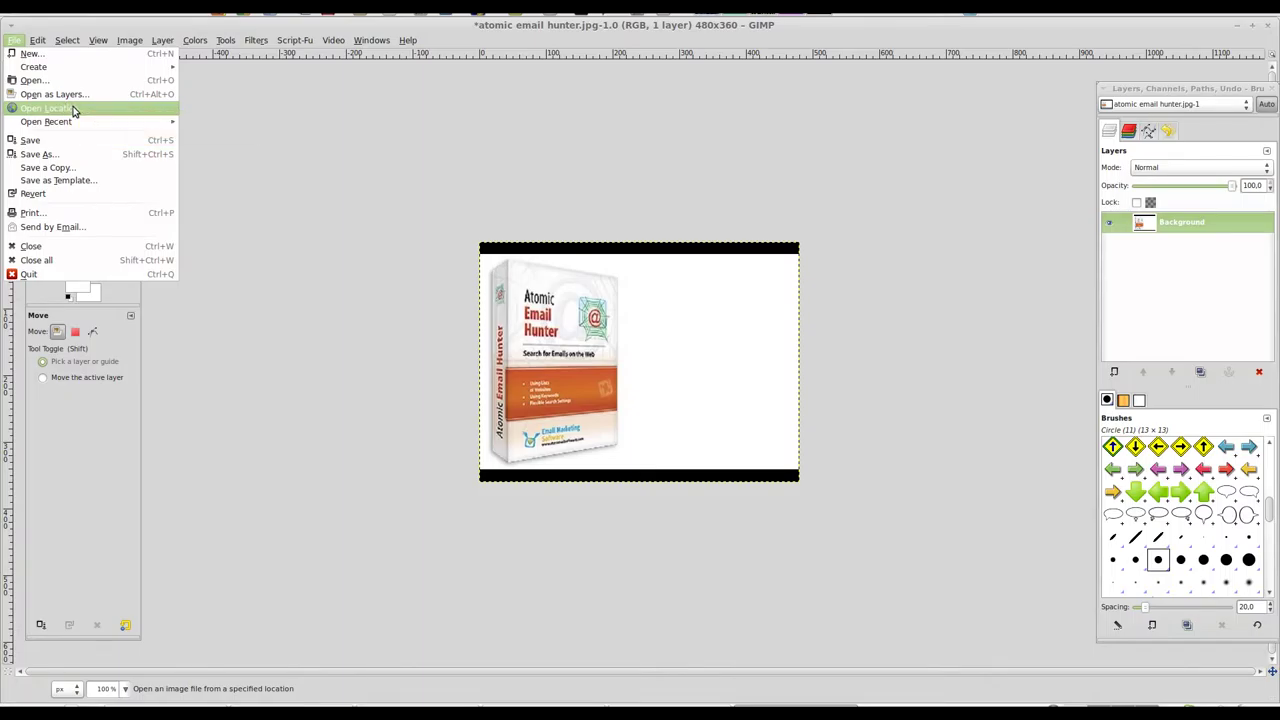
click(73, 110)
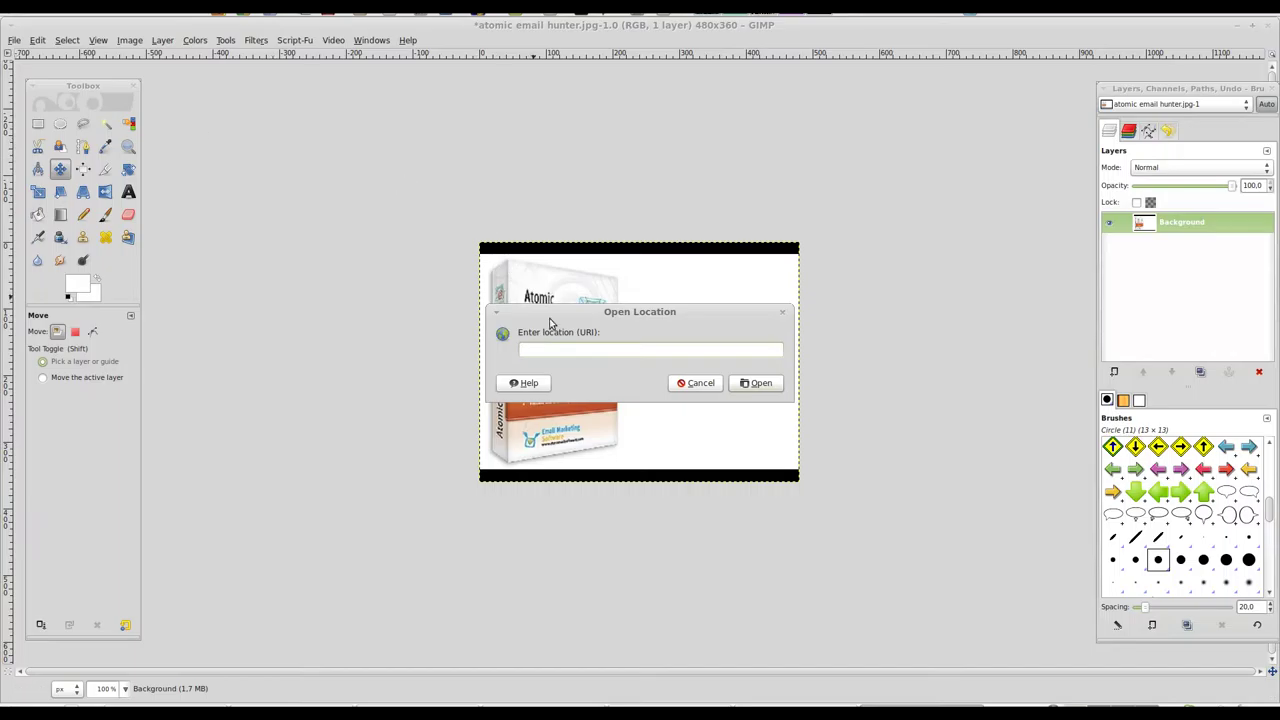
click(695, 385)
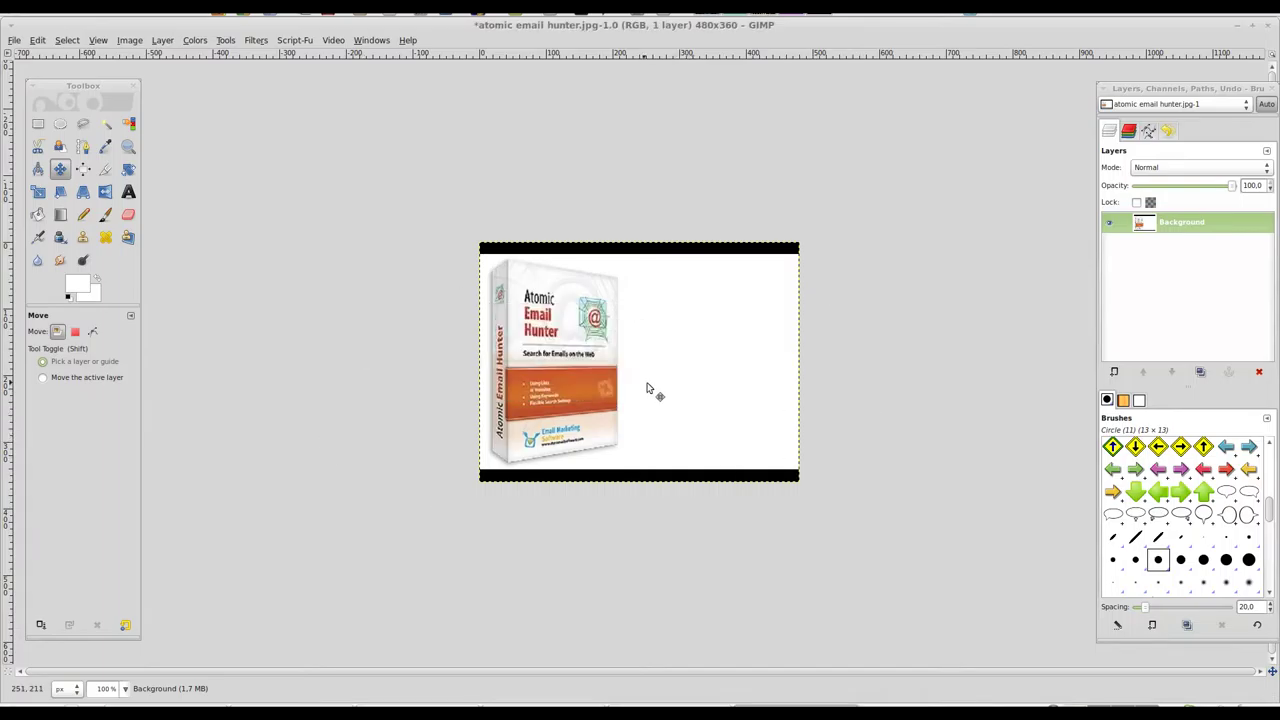
click(13, 41)
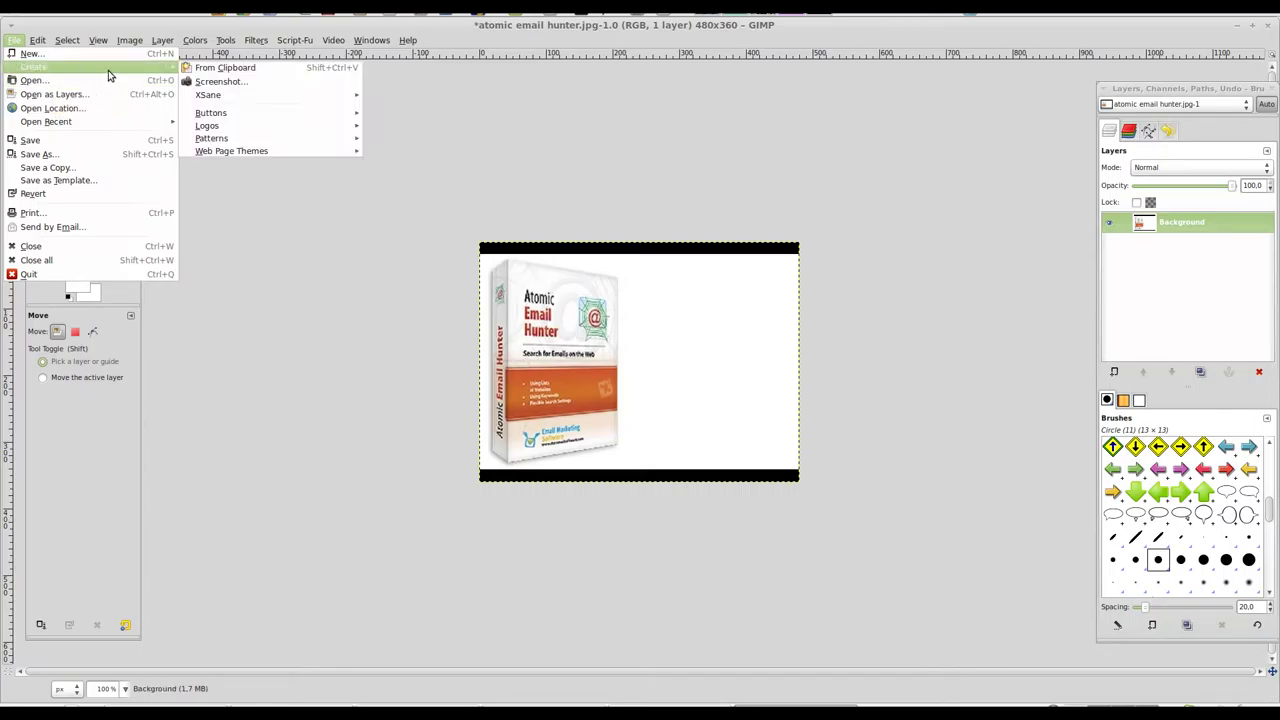
mouse_move(46, 121)
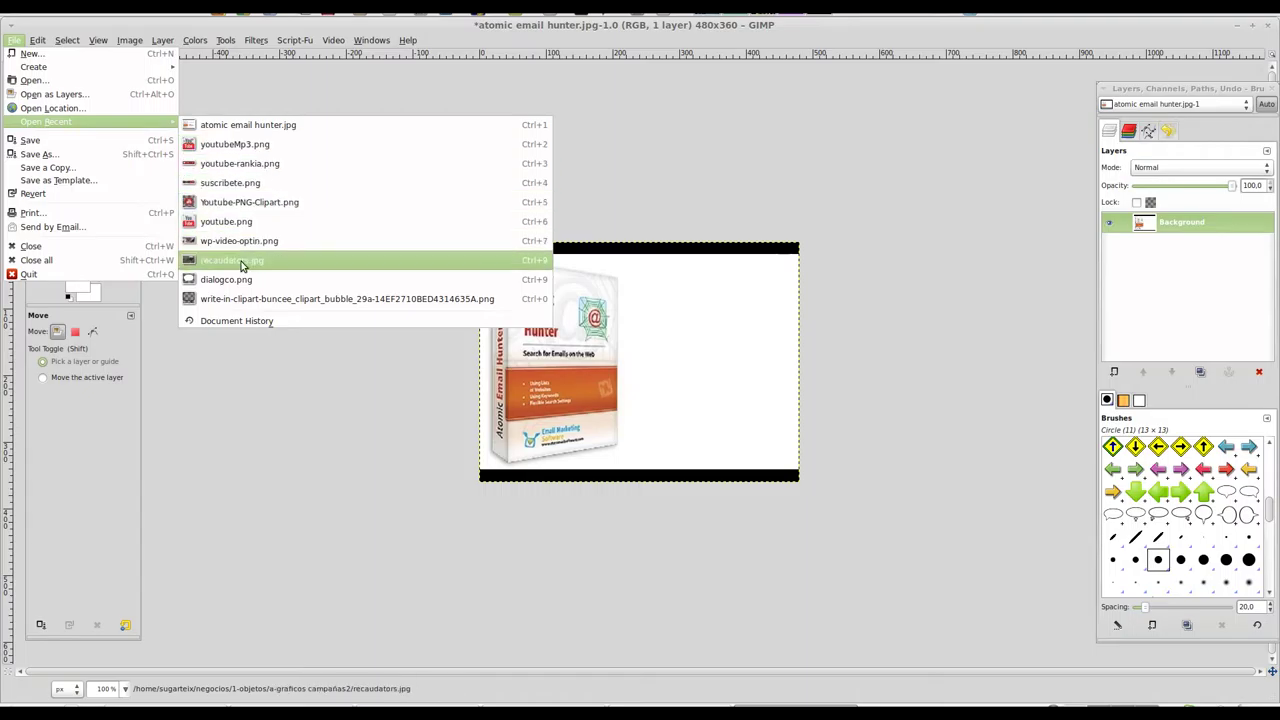
click(310, 82)
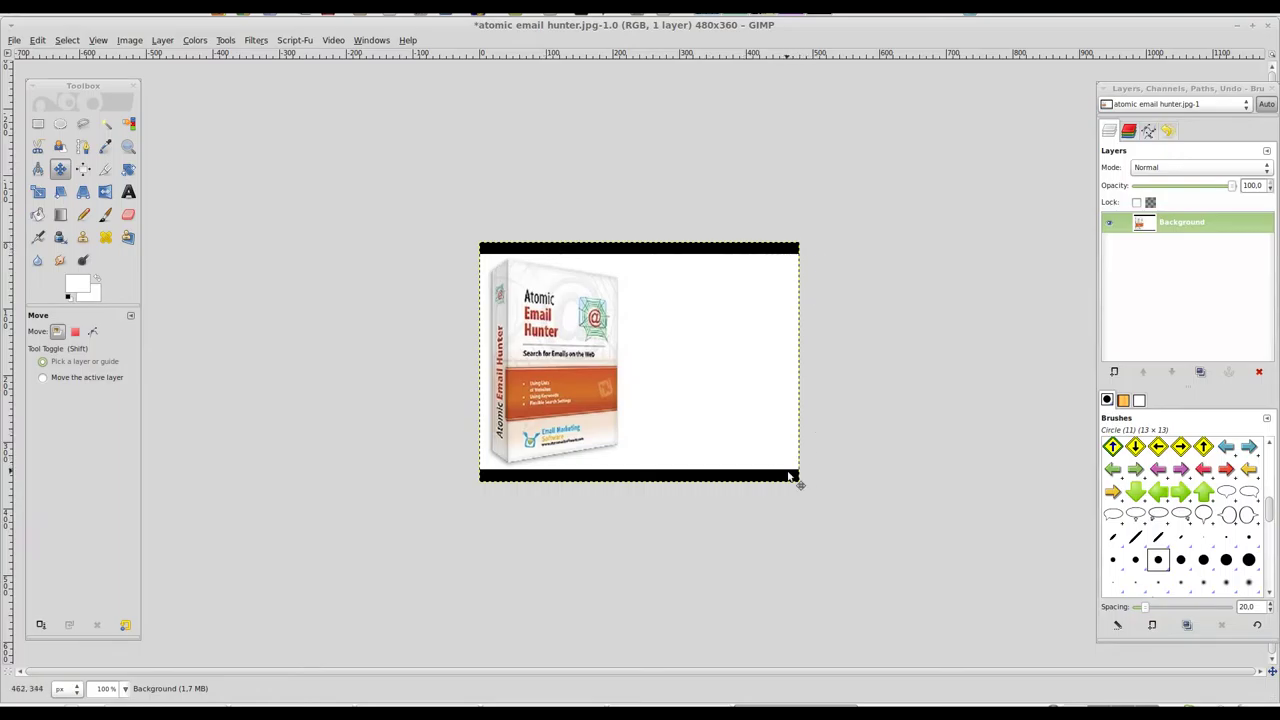
click(105, 172)
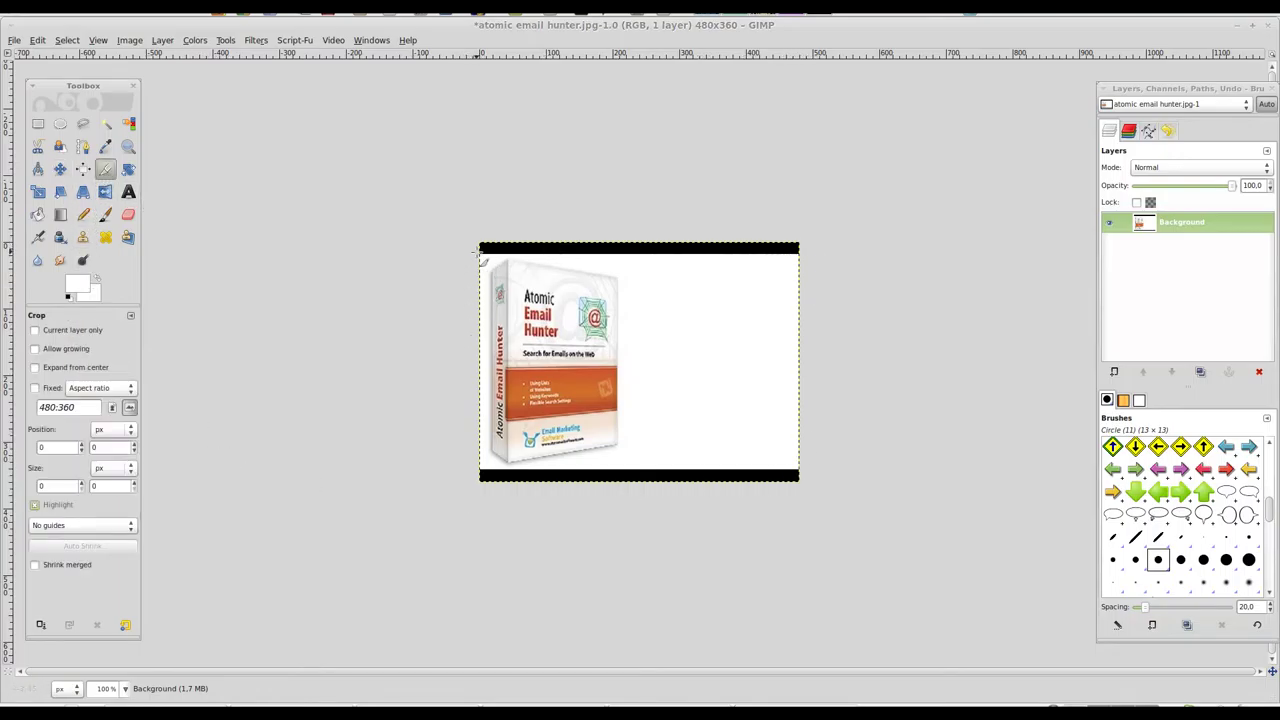
Step: Crop the box image to 480×324, trimming off the top and bottom black bars
click(60, 169)
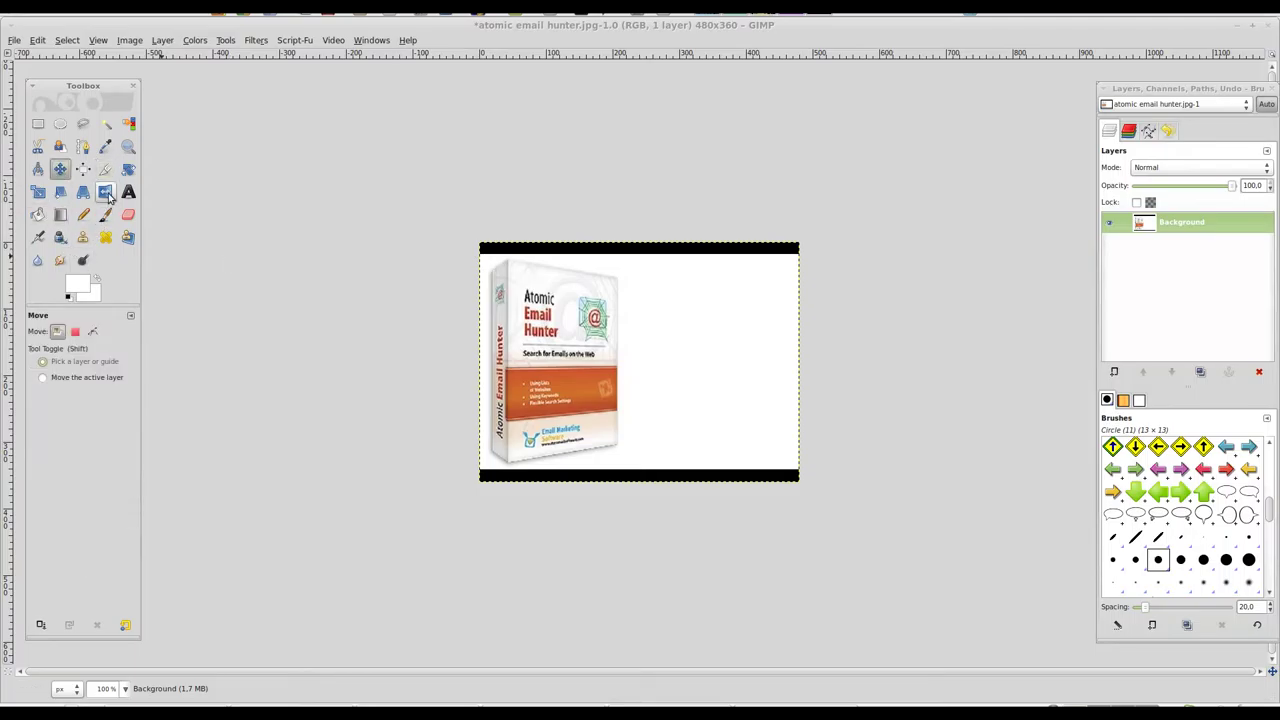
click(106, 172)
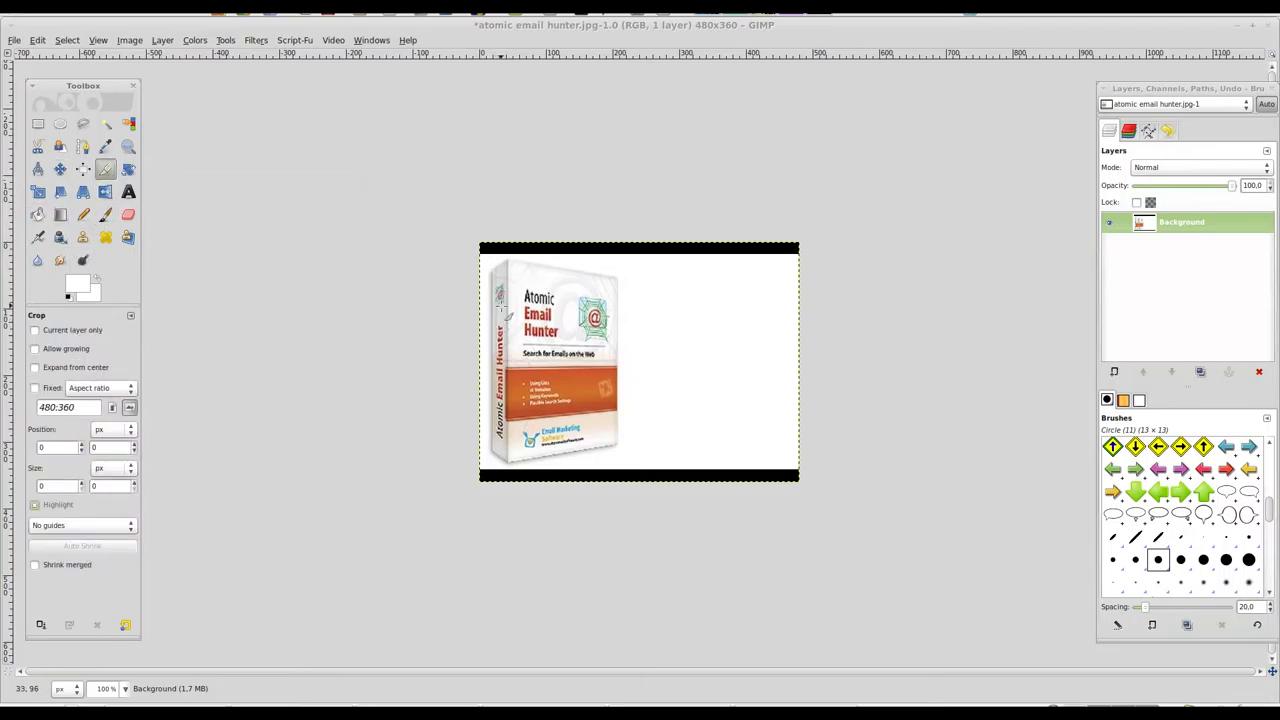
drag(484, 258, 797, 421)
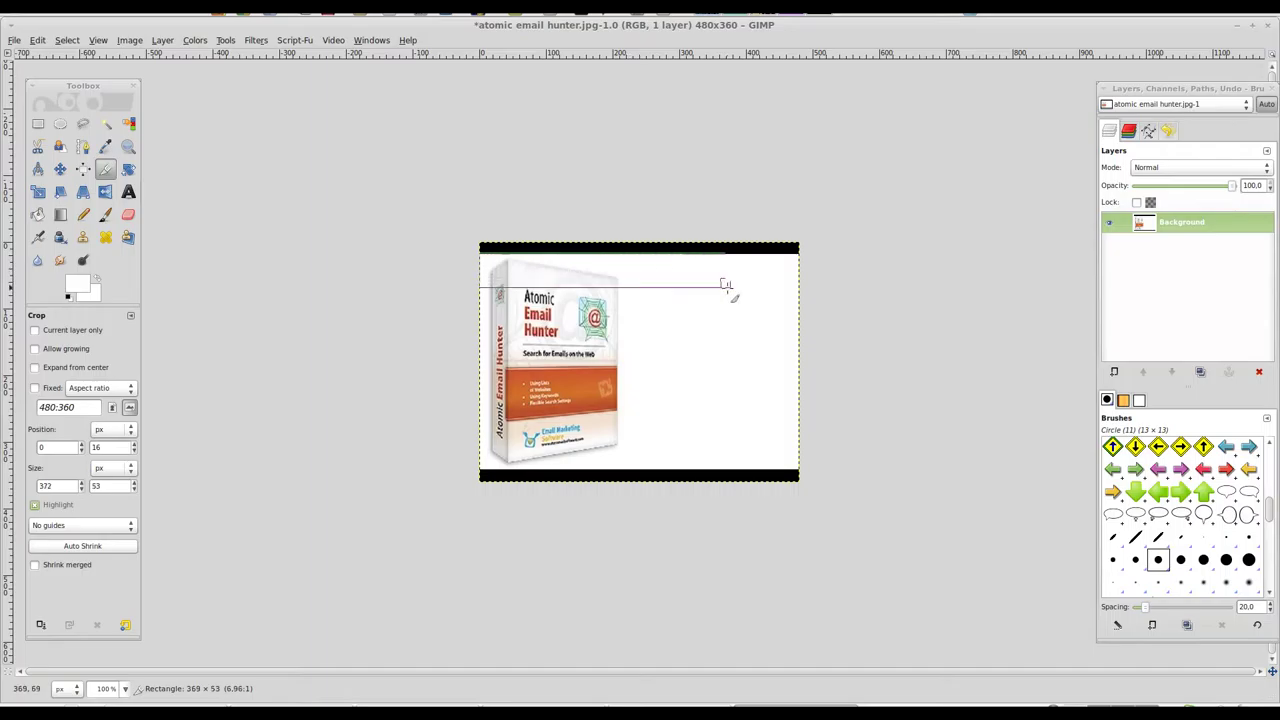
drag(797, 421, 807, 477)
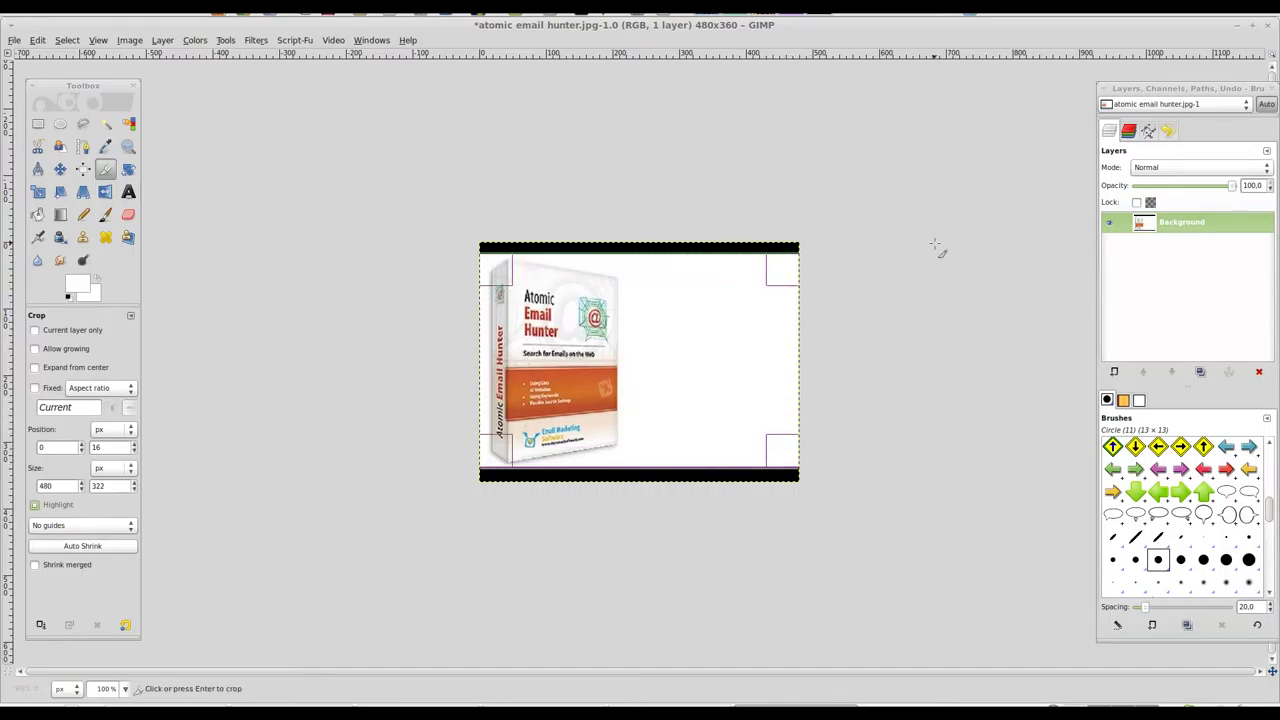
drag(626, 268, 626, 272)
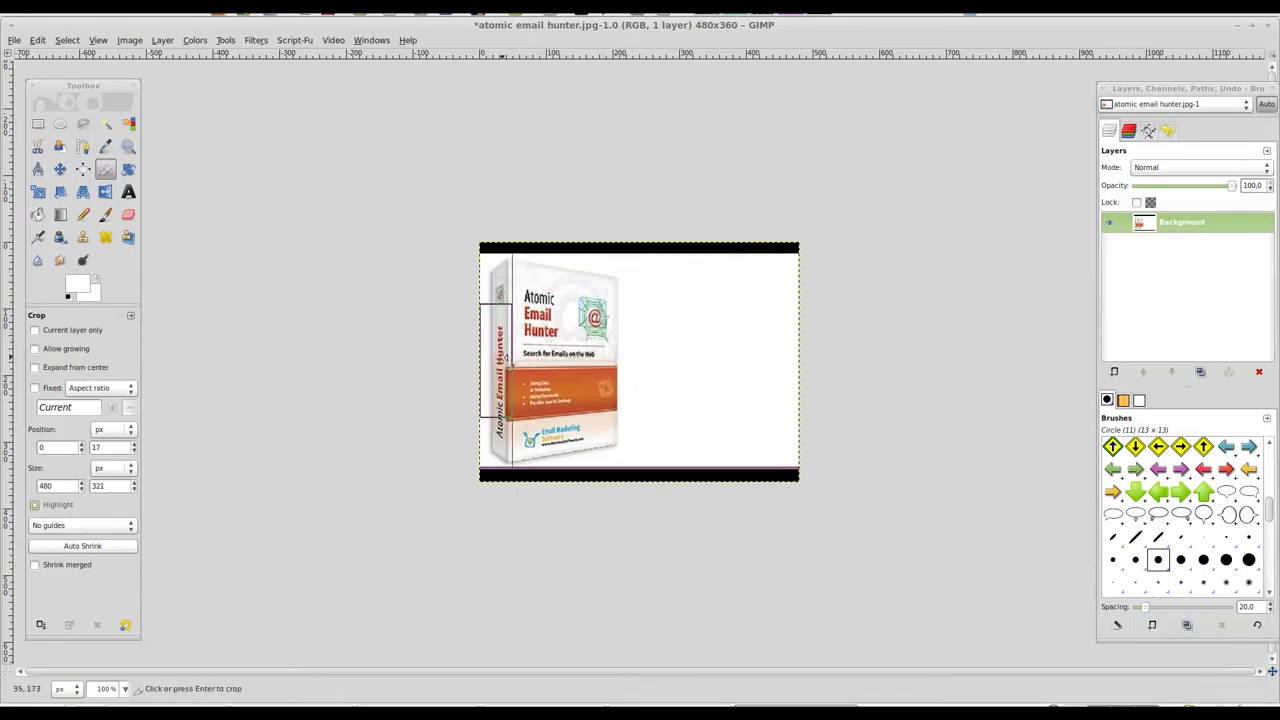
drag(491, 342, 490, 342)
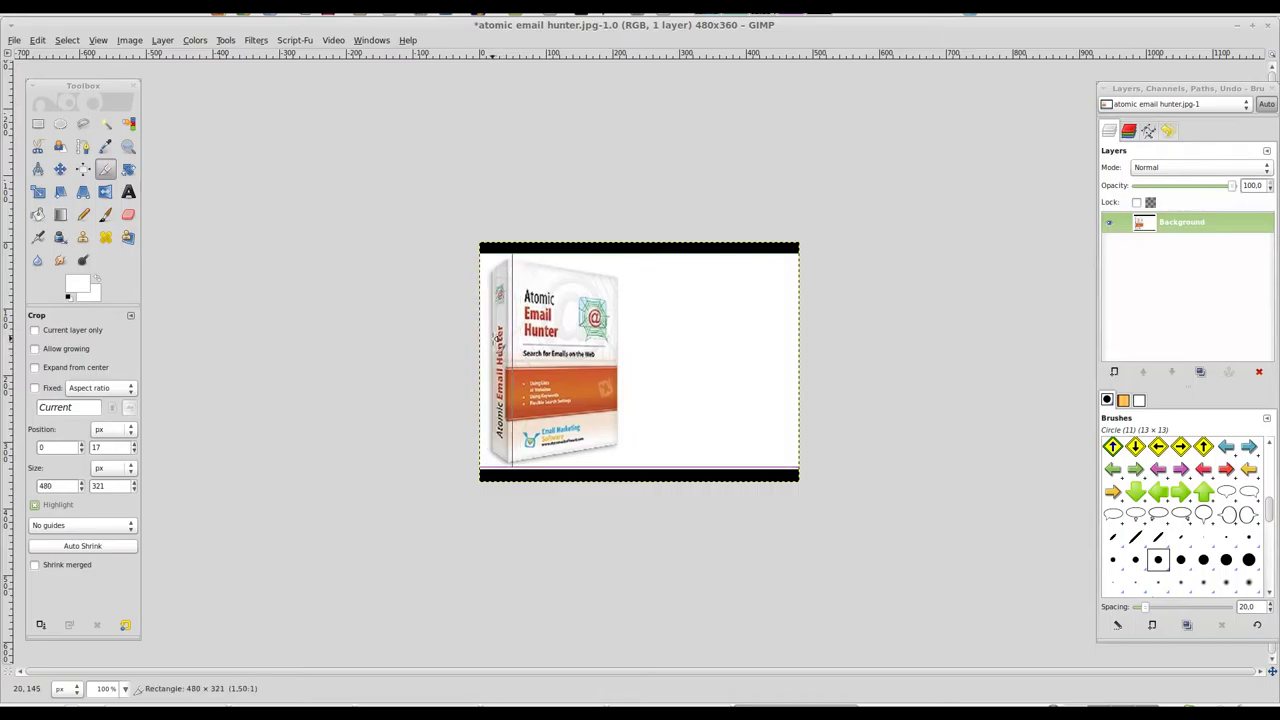
drag(638, 432, 638, 437)
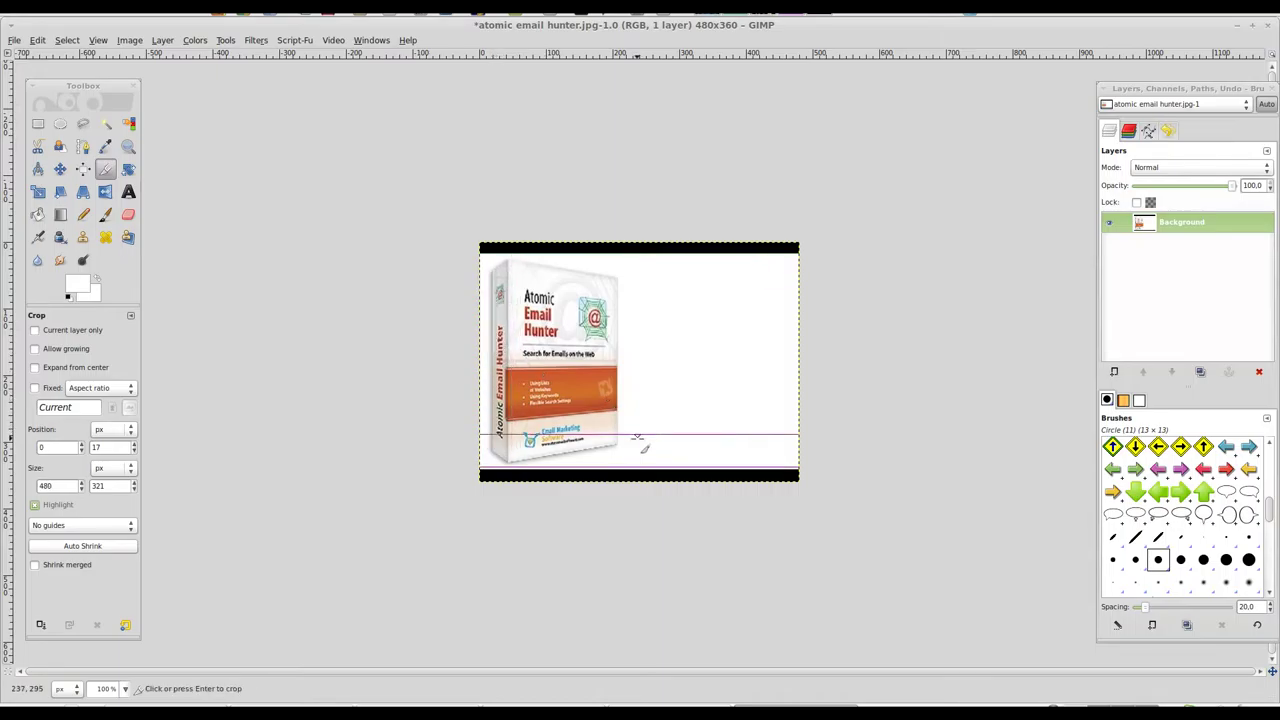
drag(638, 437, 640, 468)
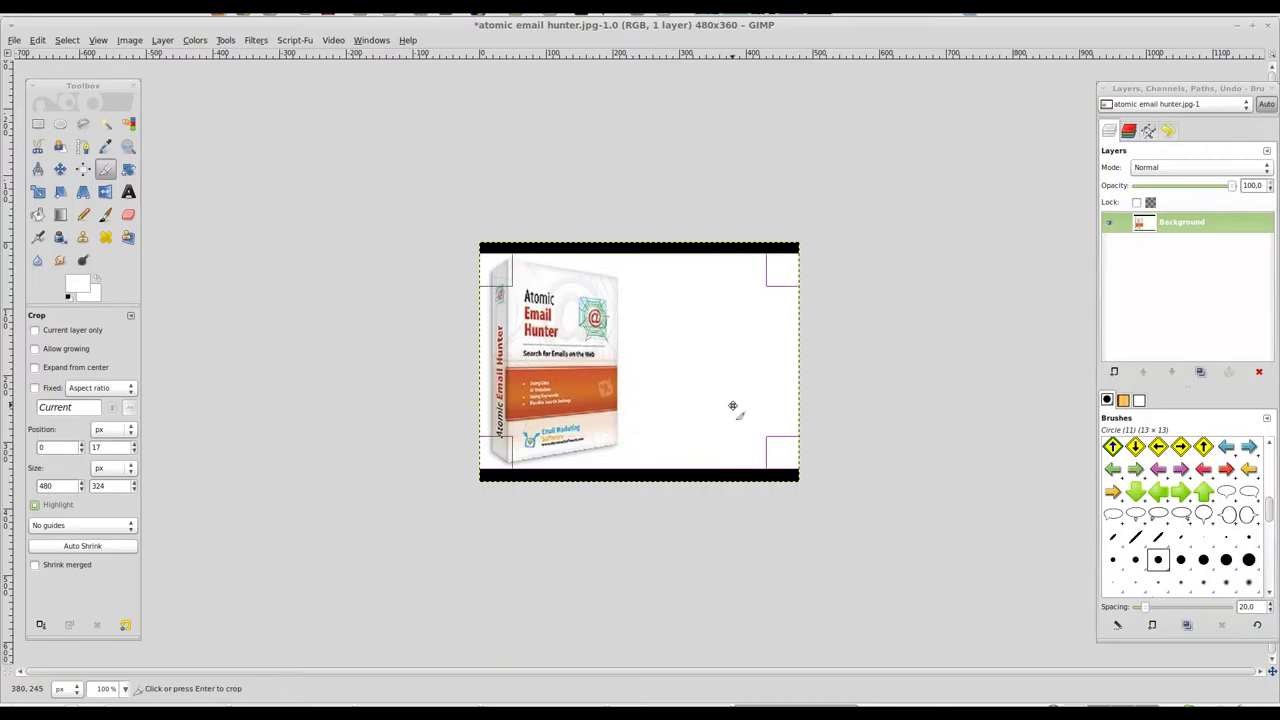
drag(783, 371, 783, 368)
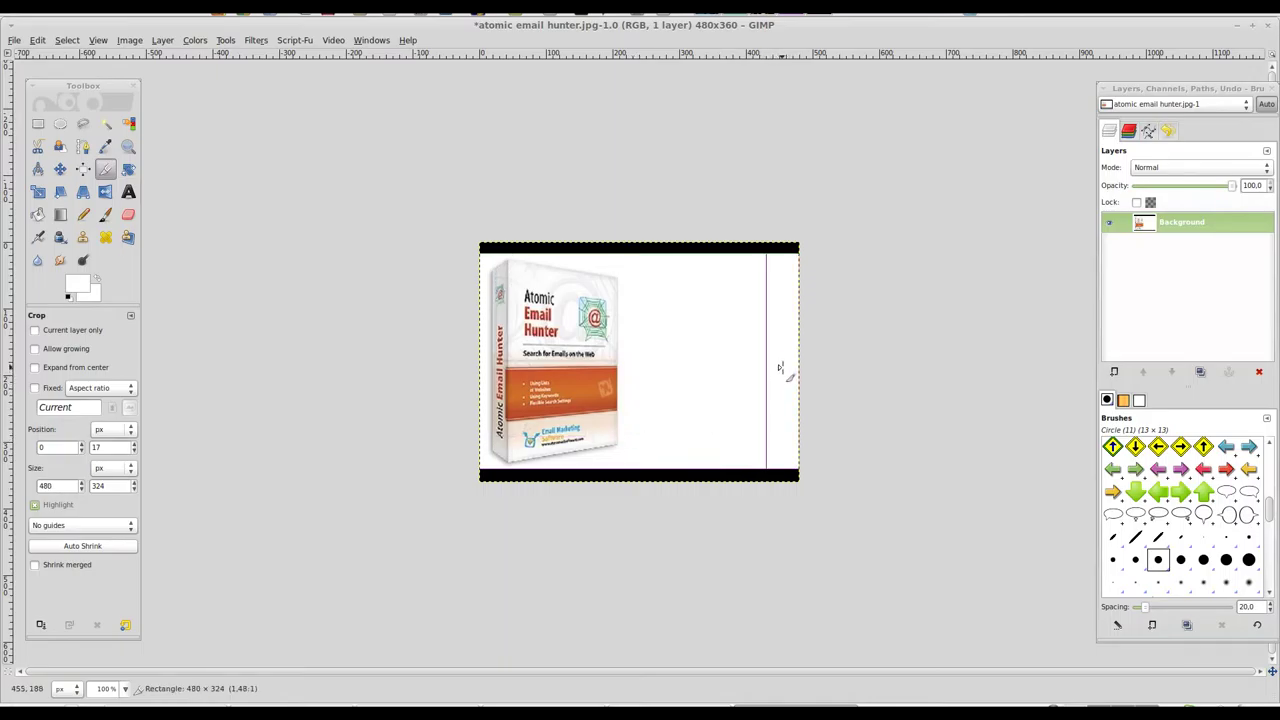
click(663, 347)
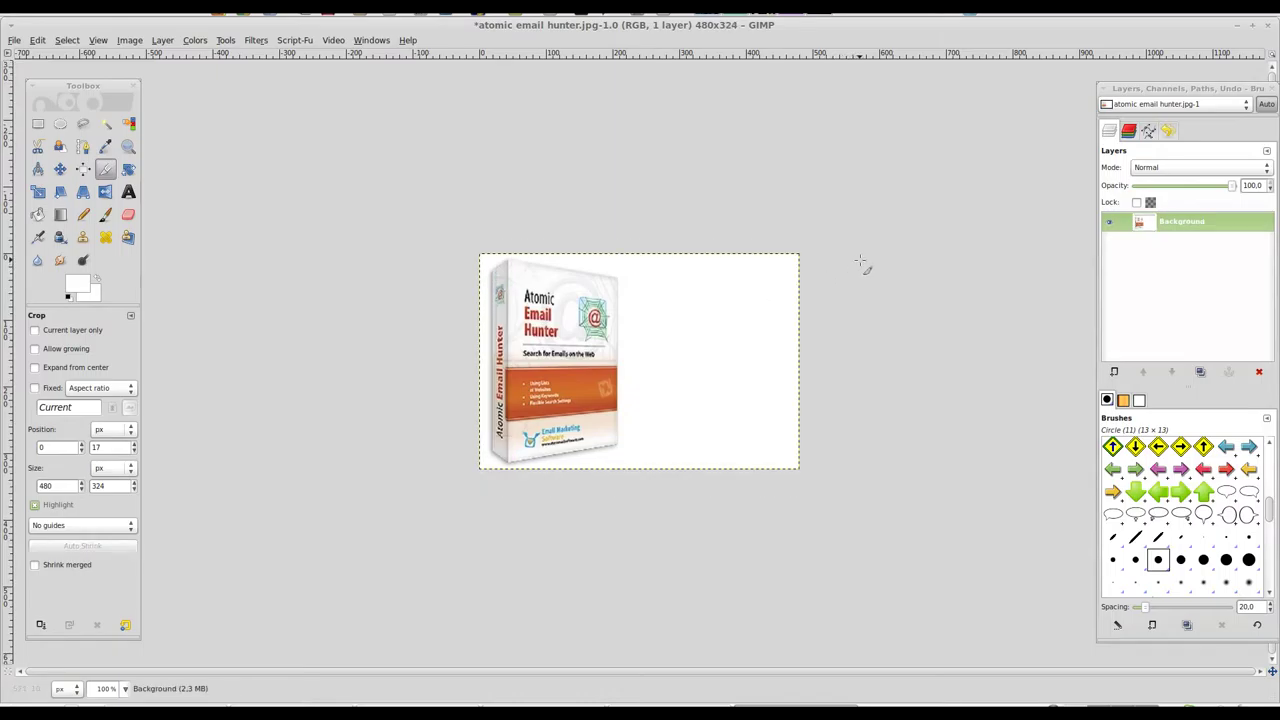
click(14, 40)
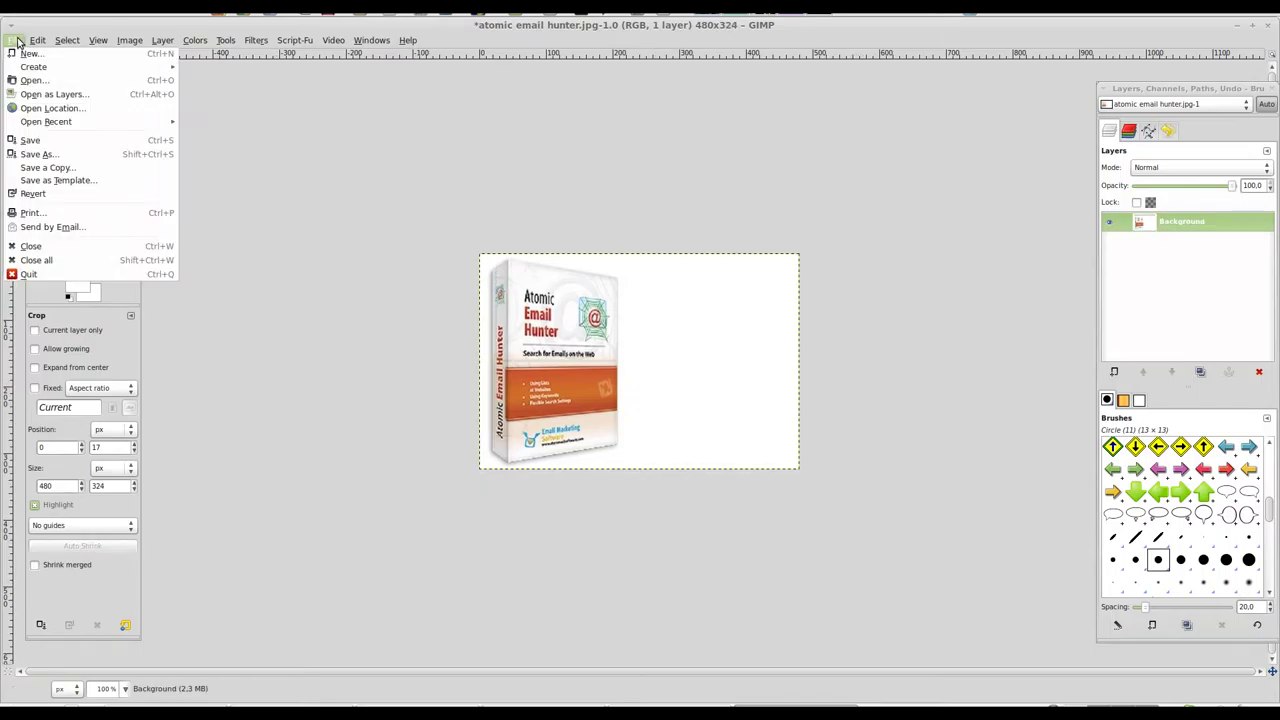
Step: Save the cropped image over 'atomic email hunter.jpg' as JPEG at quality 88
click(28, 145)
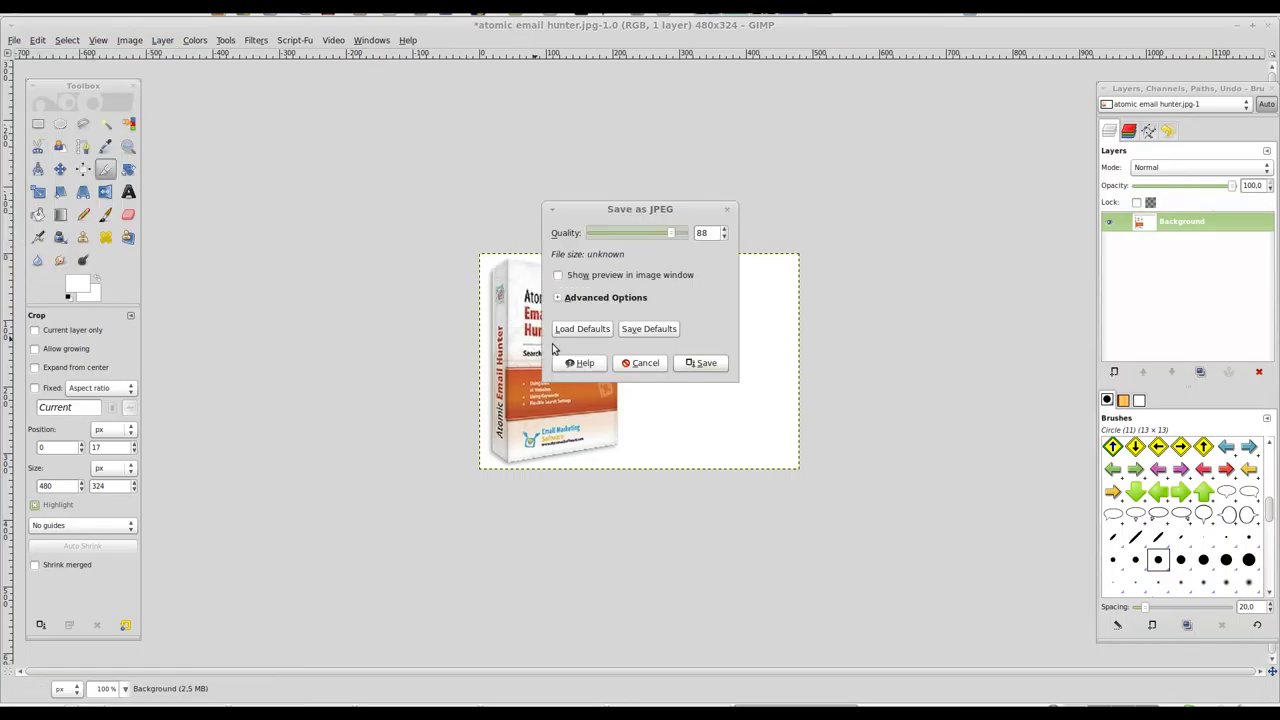
click(698, 366)
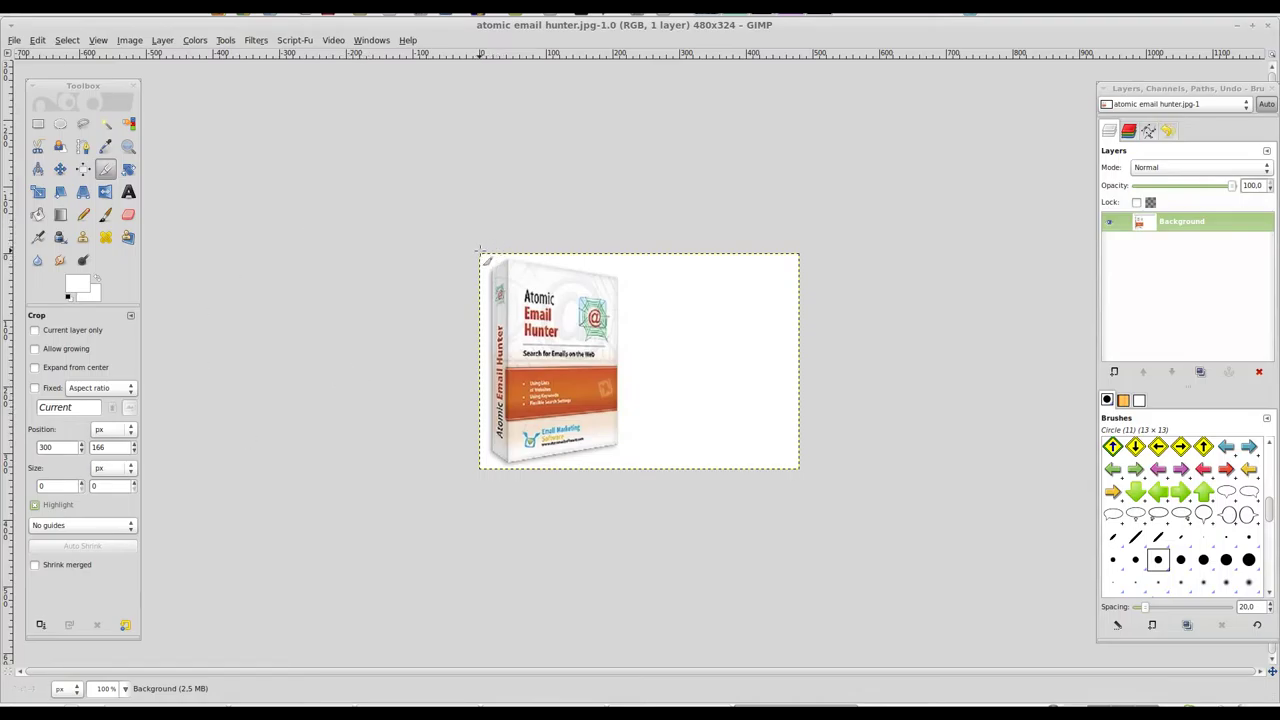
Step: Try a narrower crop around just the box, then undo it
drag(483, 256, 671, 477)
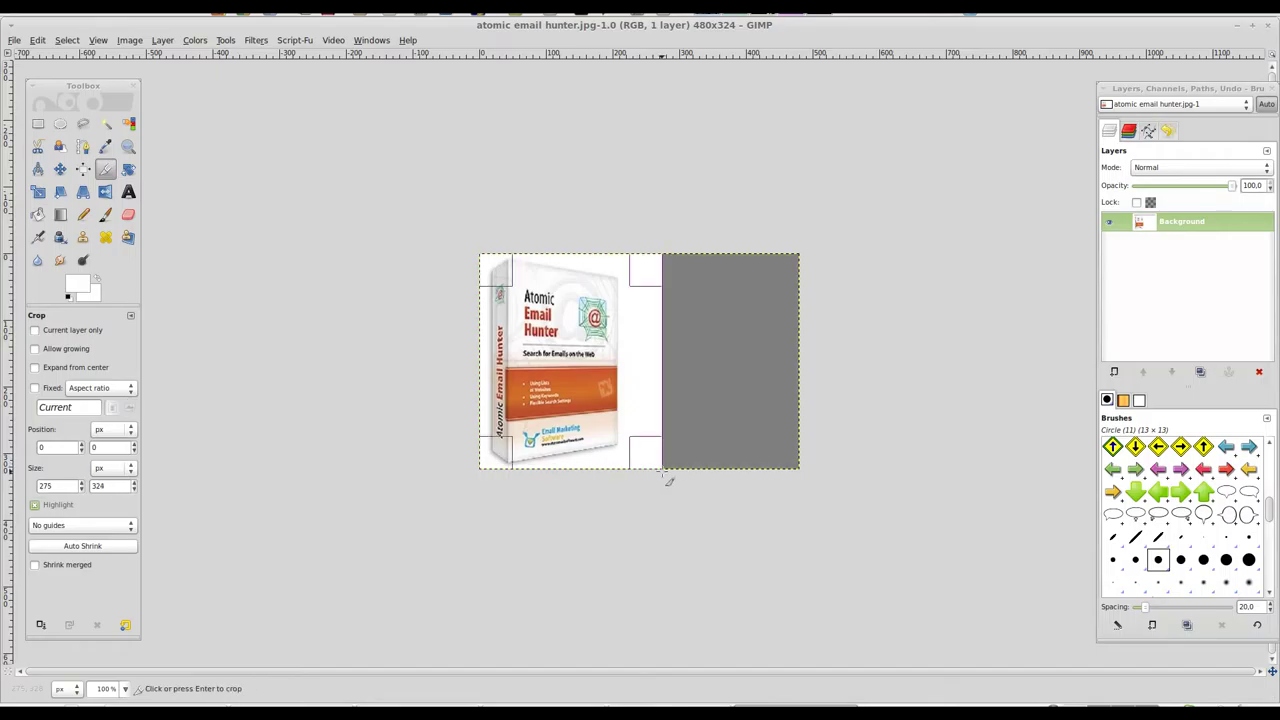
click(592, 371)
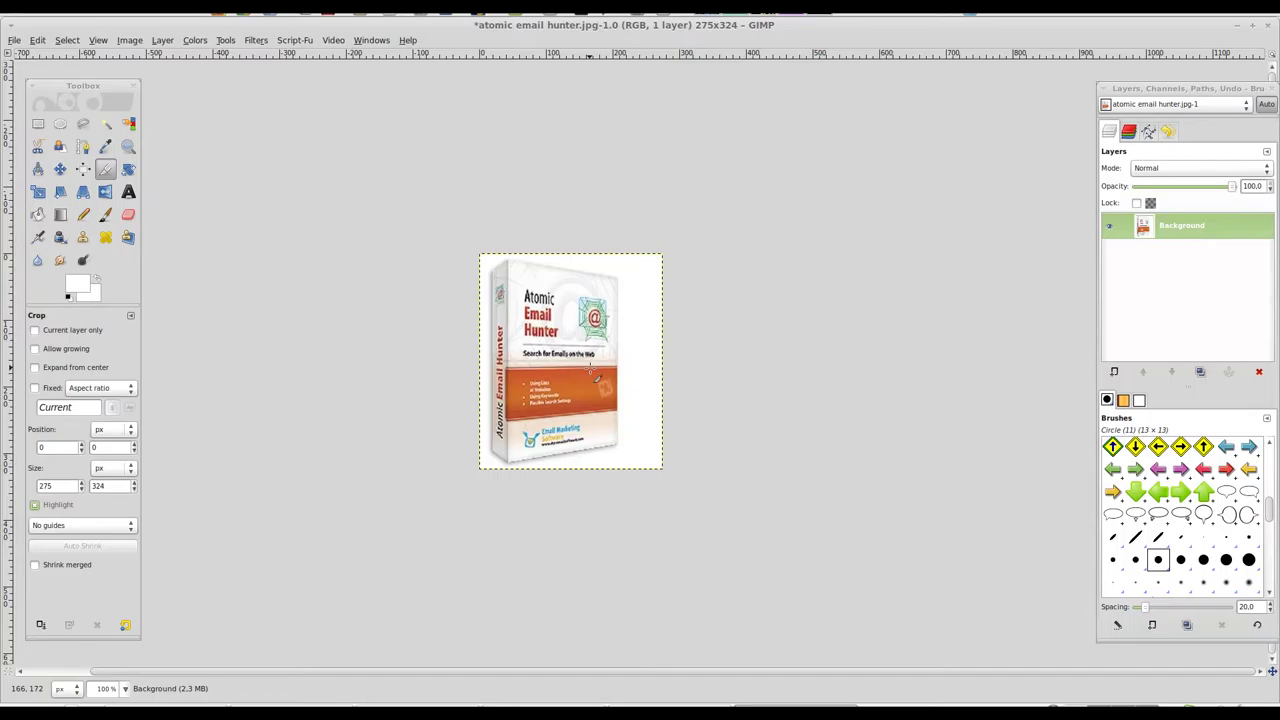
key(ctrl+z)
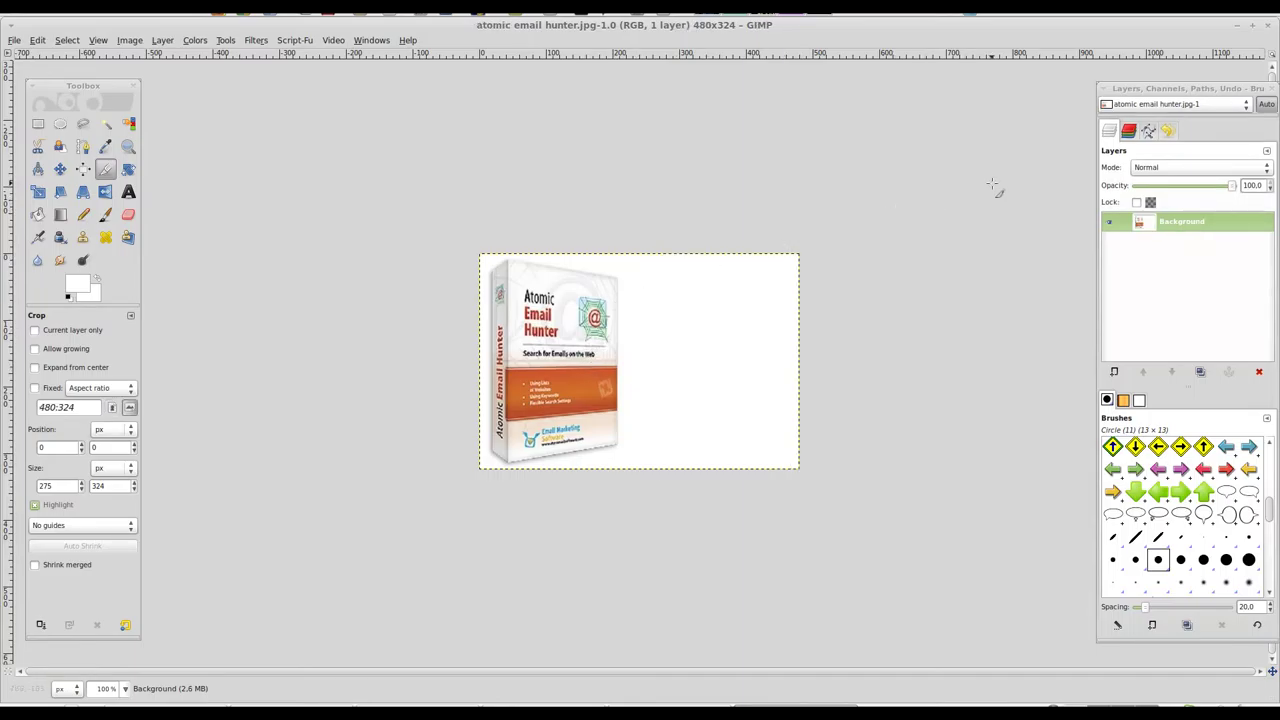
Step: Compare states in Undo History and settle on the text-free 480x324 crop
click(1165, 135)
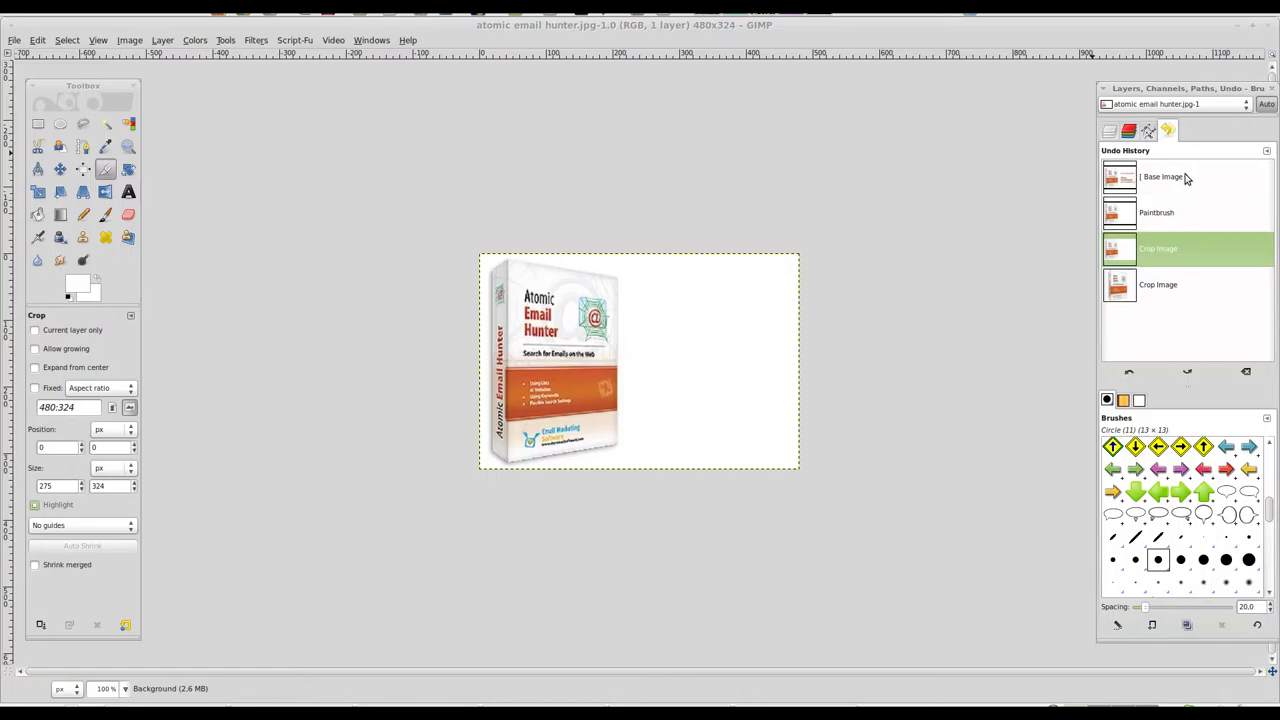
click(1186, 177)
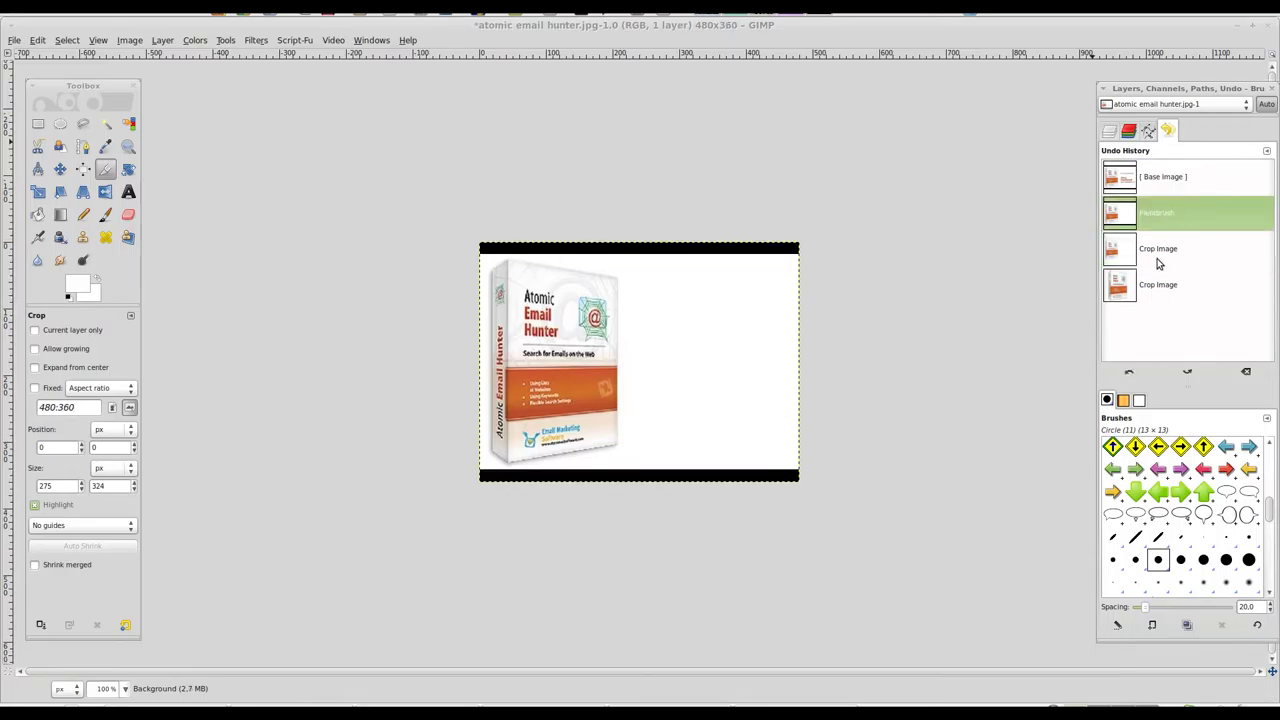
click(1160, 258)
click(1160, 285)
click(1155, 249)
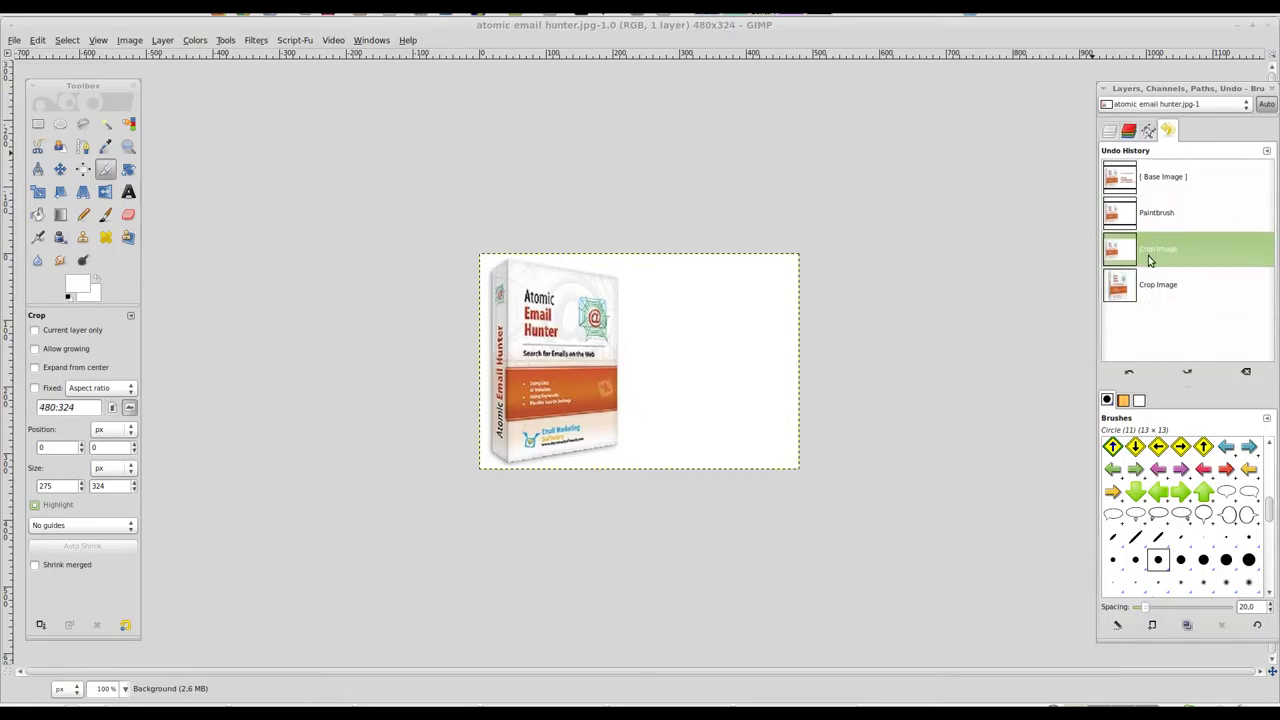
click(1150, 213)
click(1149, 178)
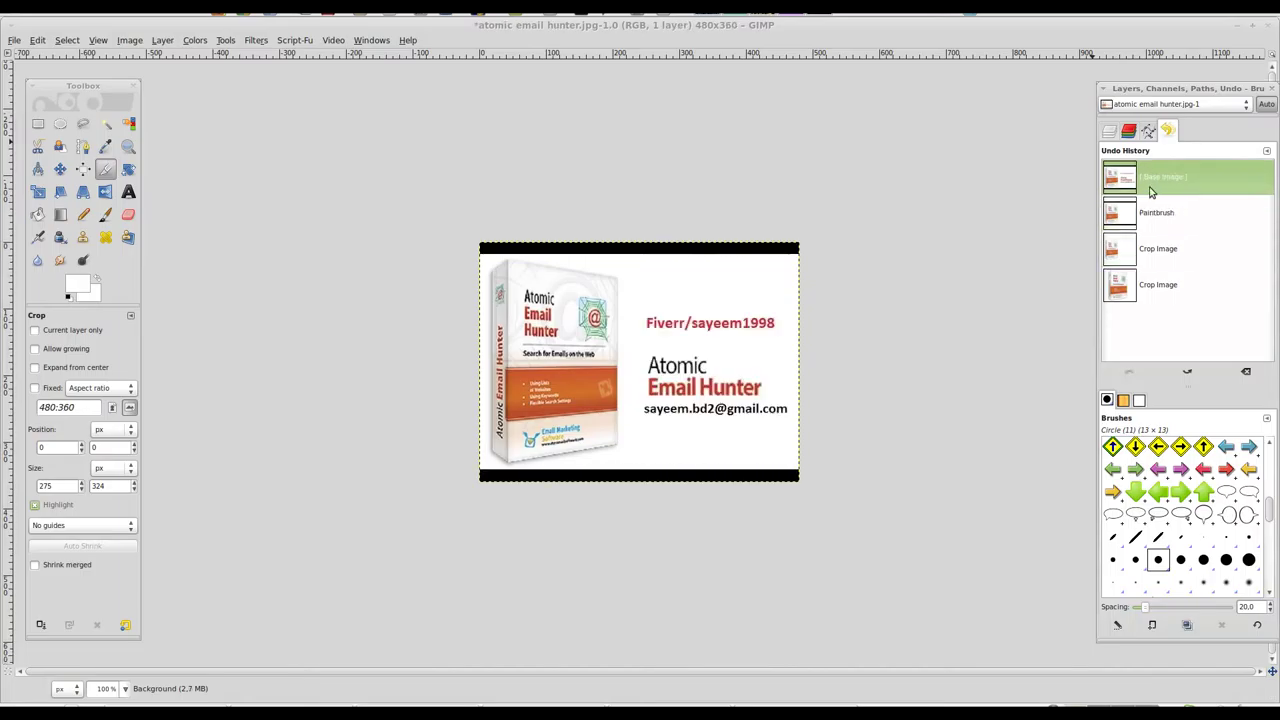
click(1153, 210)
click(1146, 255)
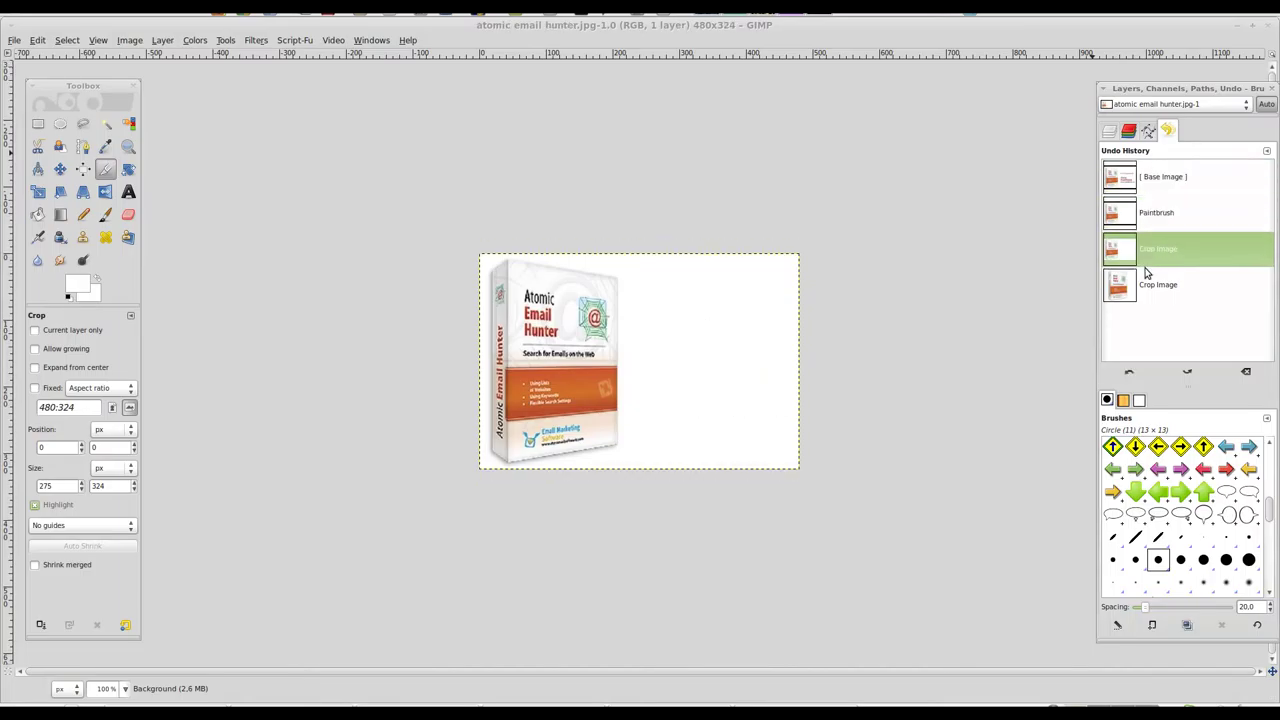
click(1147, 272)
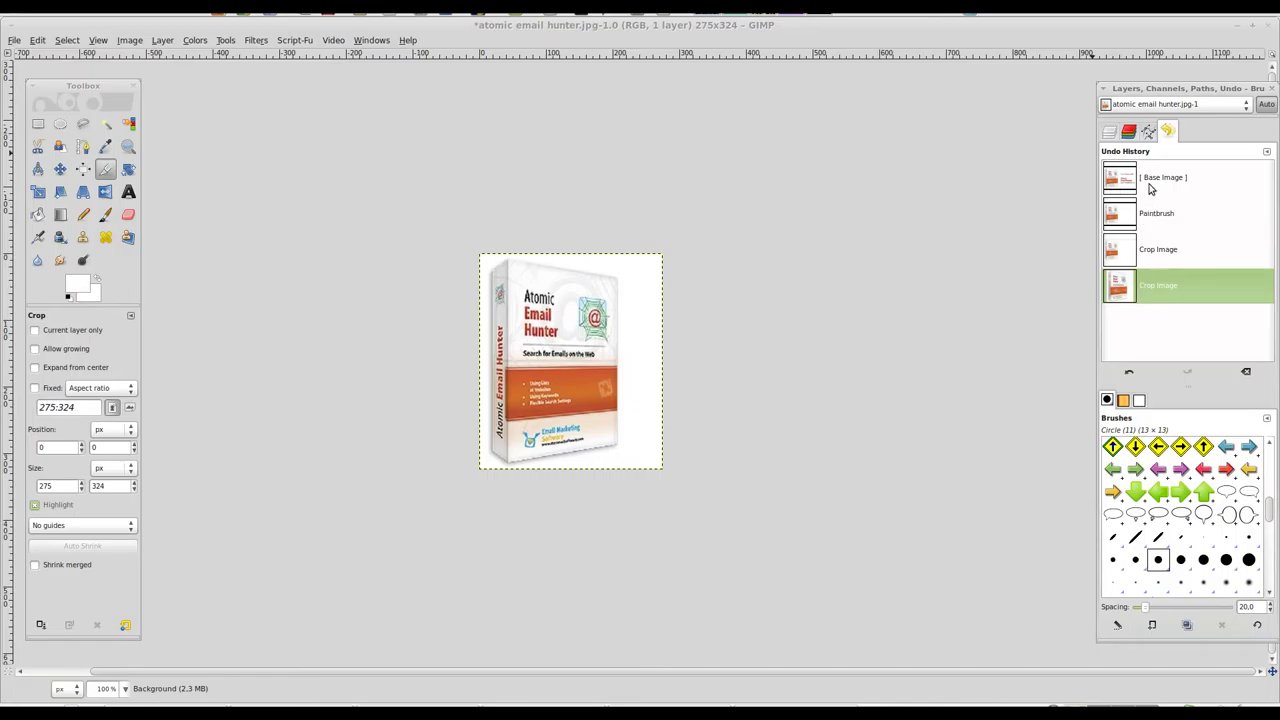
click(1150, 186)
click(1147, 222)
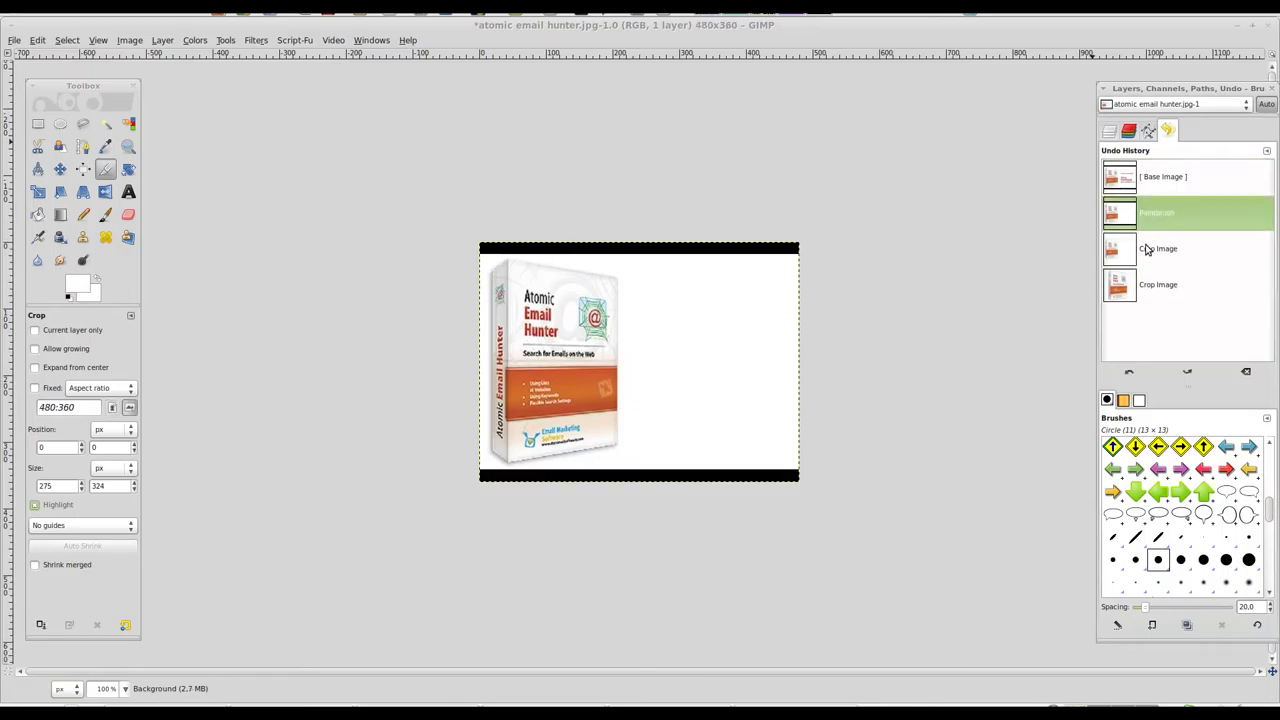
click(1148, 251)
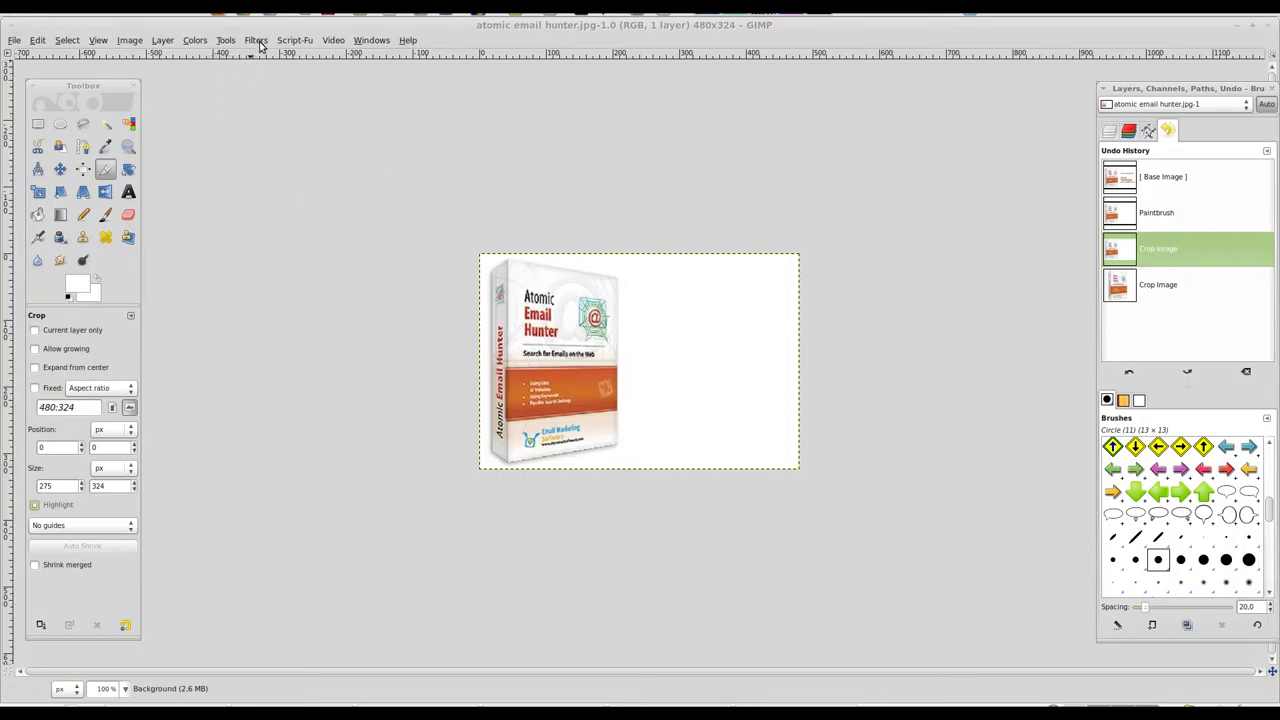
Step: Create a new layer with Transparency fill type above the image
click(164, 42)
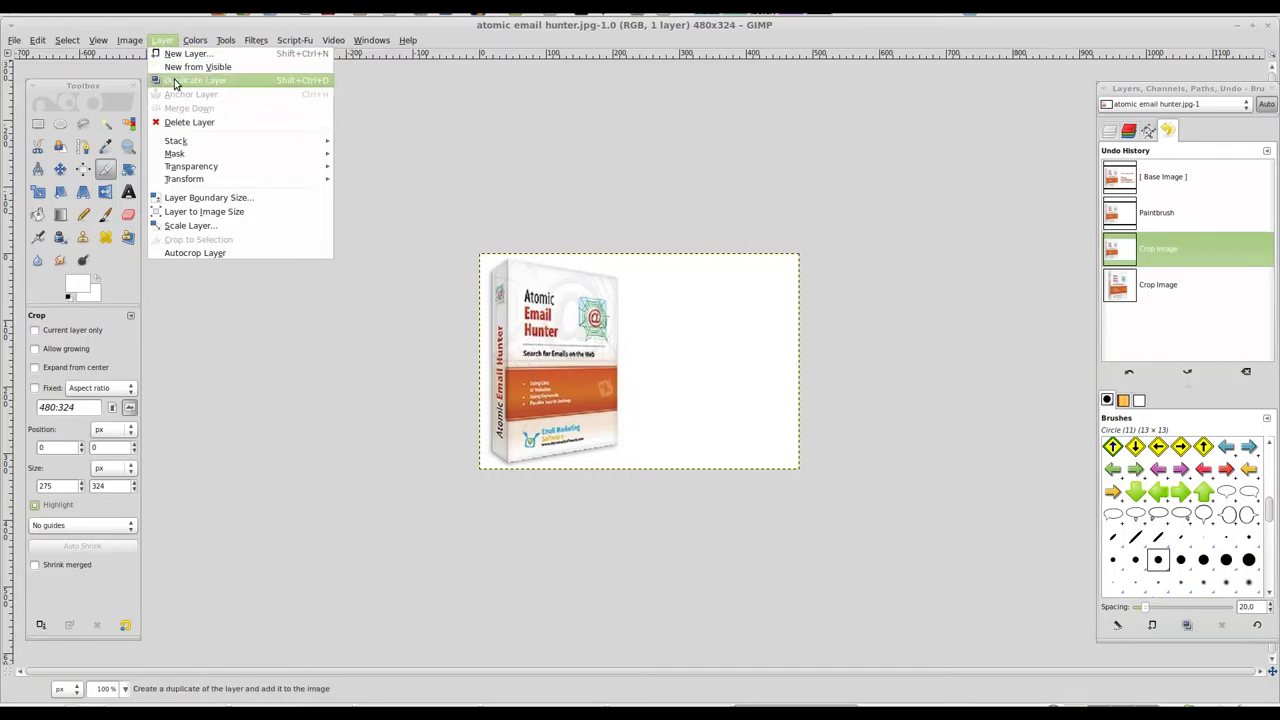
click(185, 53)
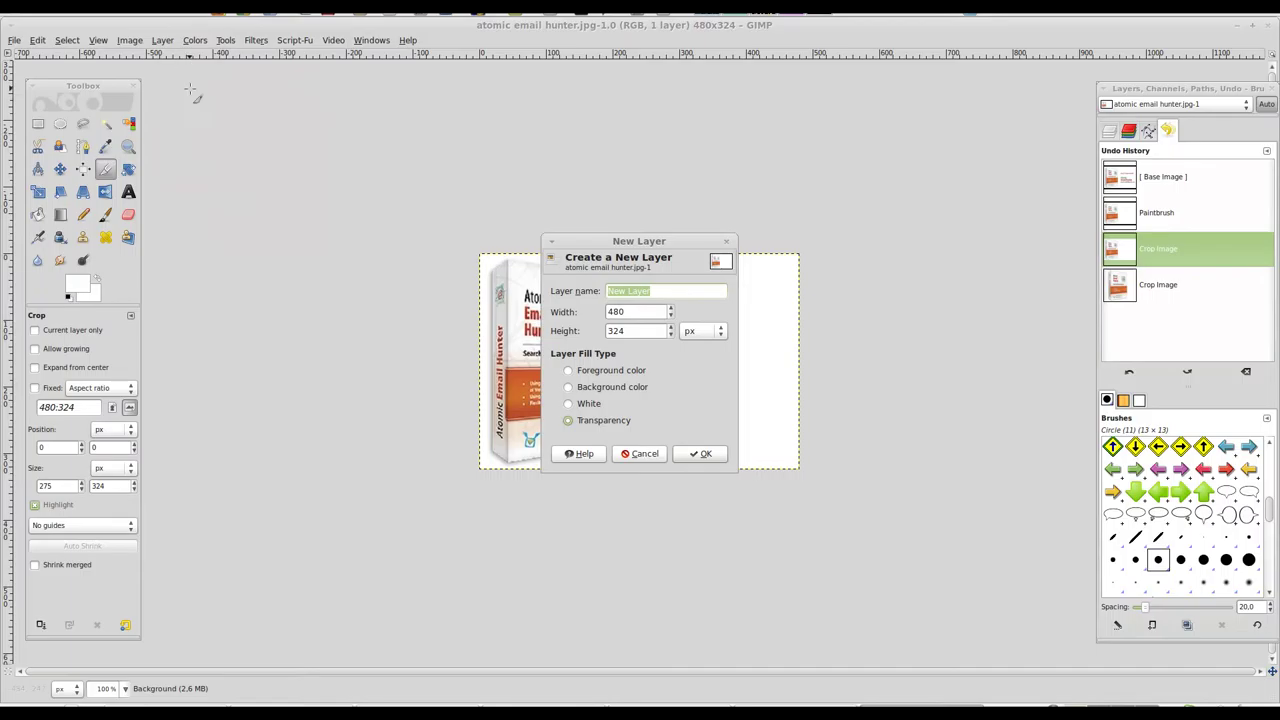
click(684, 456)
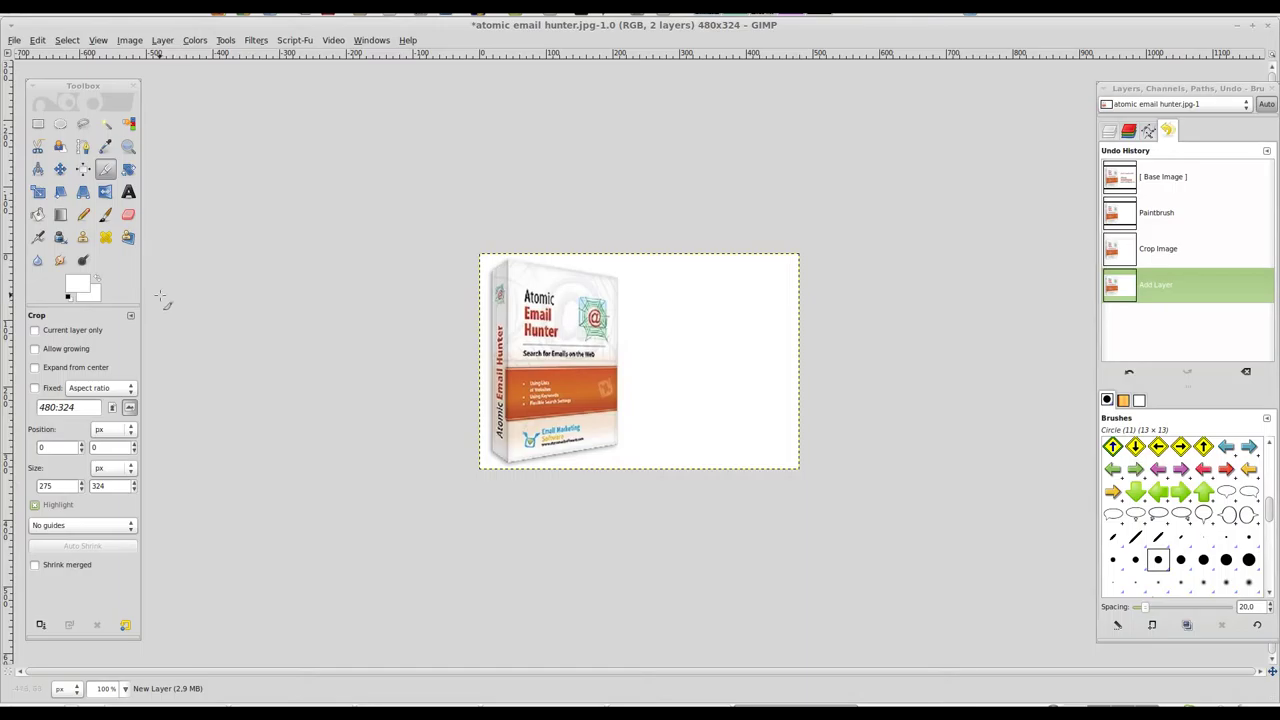
Step: Choose the Blend tool and scroll the gradient list toward Land and Sea
click(60, 214)
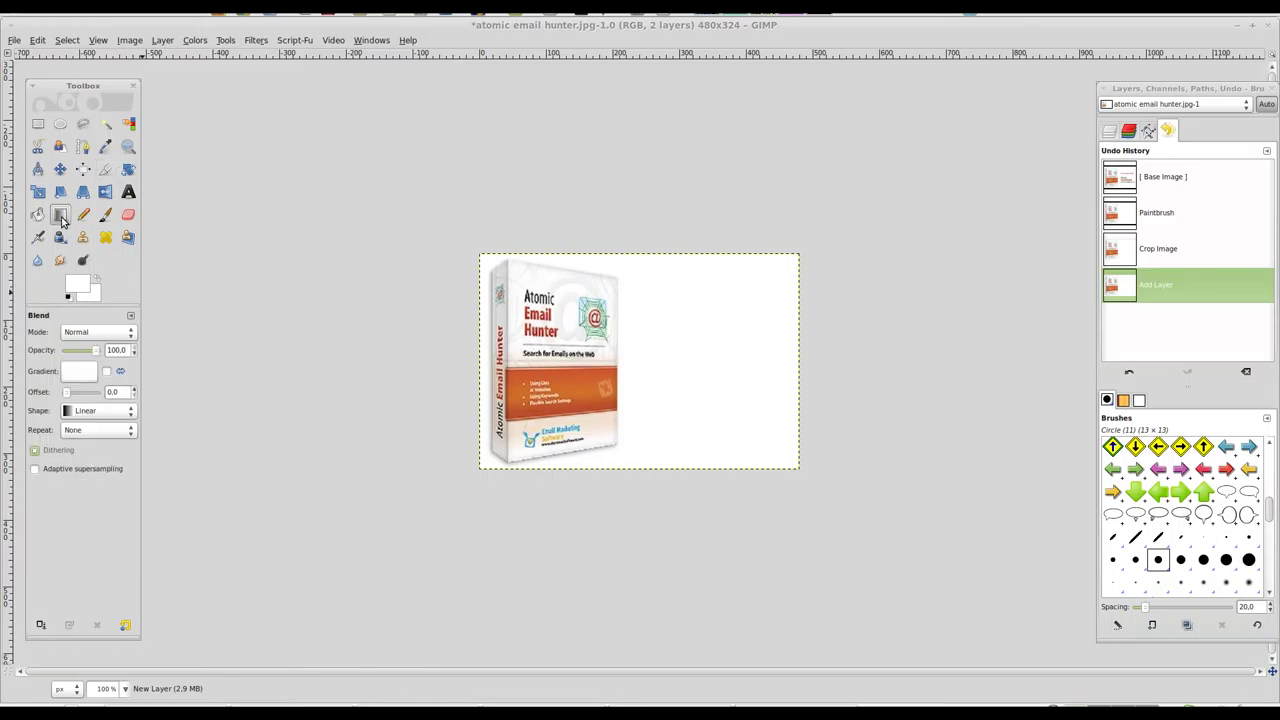
click(82, 374)
scroll(82, 438, down, 2)
scroll(82, 438, down, 1)
scroll(82, 438, down, 1)
scroll(82, 438, down, 2)
scroll(82, 438, down, 1)
scroll(82, 438, down, 1)
scroll(82, 438, down, 2)
scroll(82, 438, down, 2)
scroll(82, 438, down, 2)
scroll(82, 438, down, 2)
scroll(82, 438, down, 2)
scroll(82, 438, down, 2)
scroll(82, 438, down, 1)
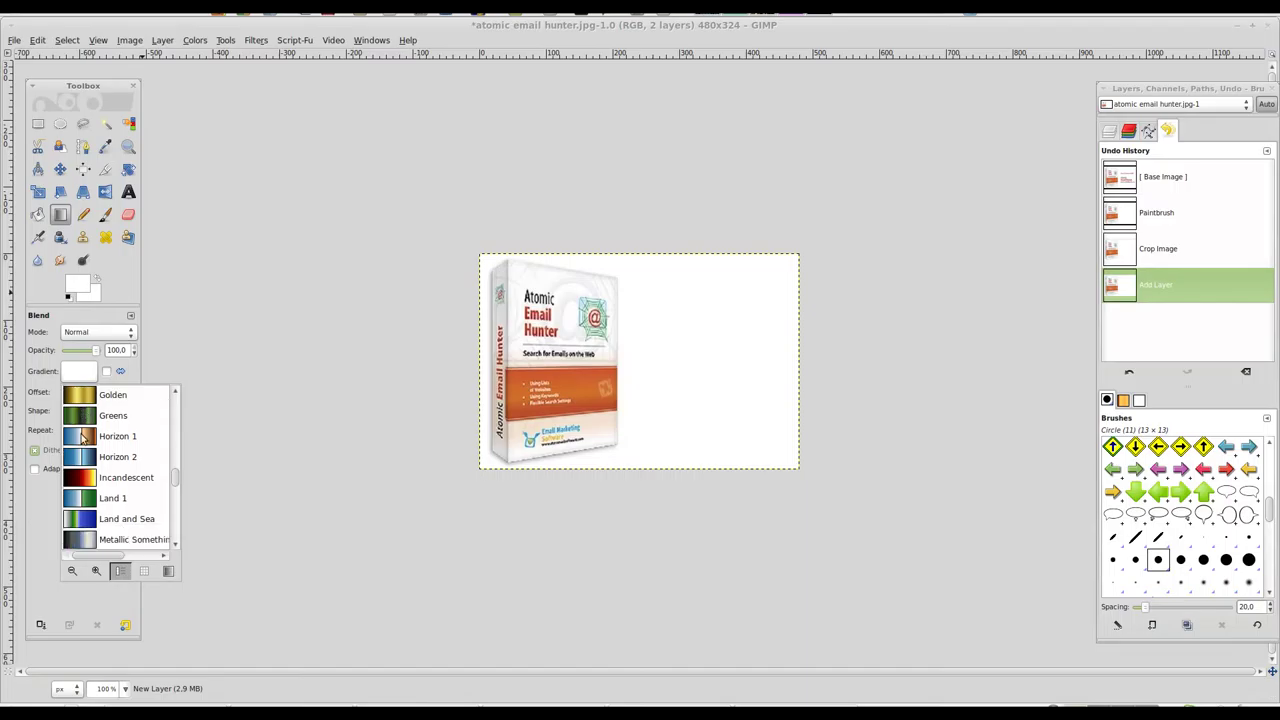
scroll(82, 438, down, 1)
scroll(82, 438, down, 1)
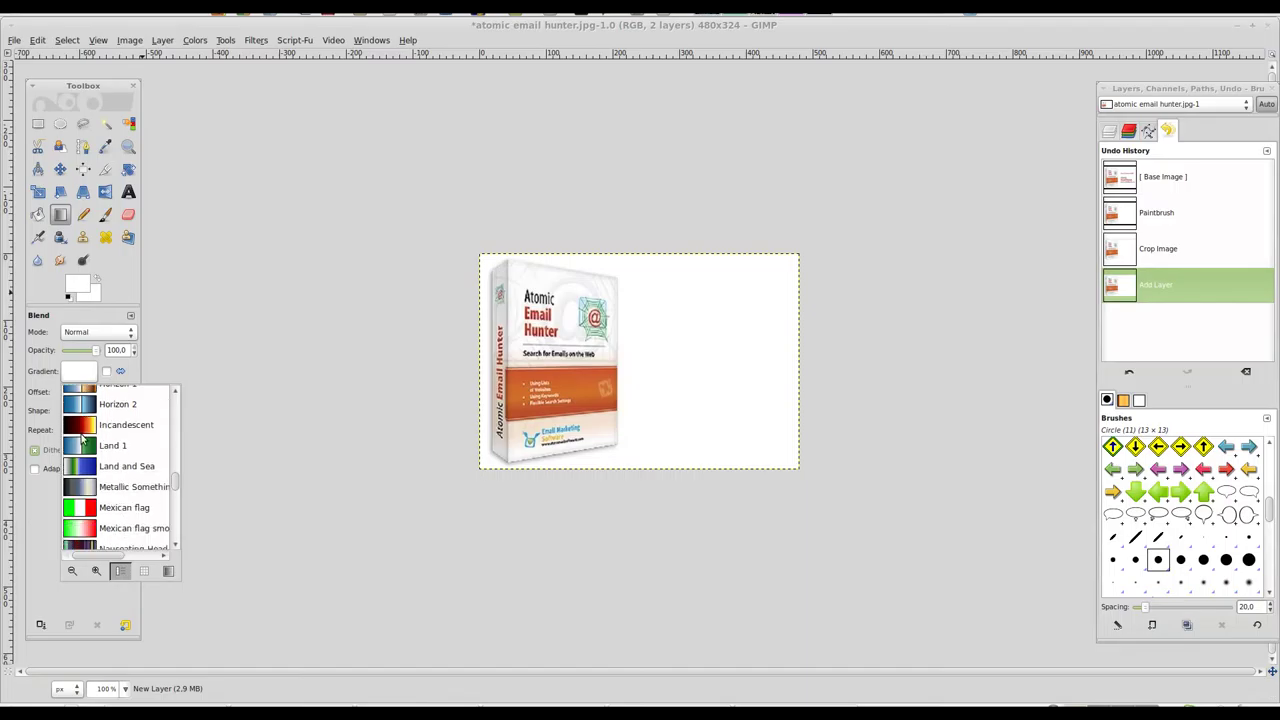
Step: Fill the new layer left to right with Land and Sea, then show the layers list
click(84, 469)
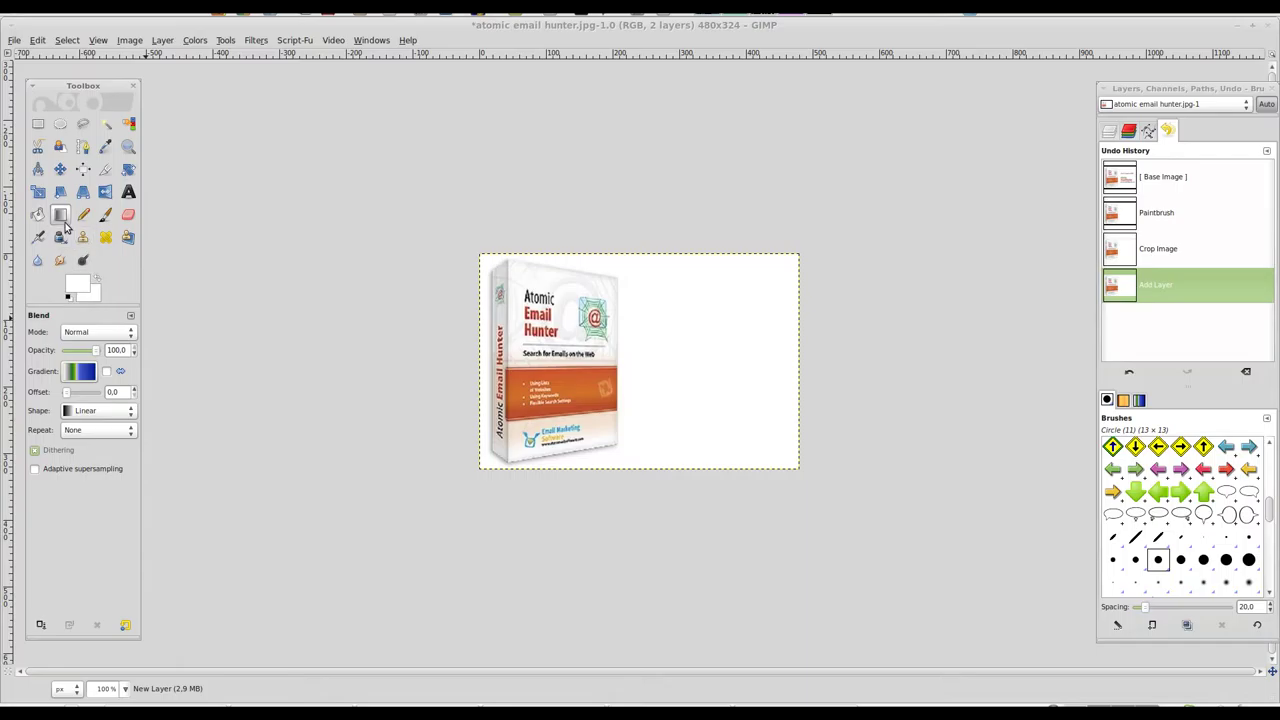
drag(478, 372, 818, 372)
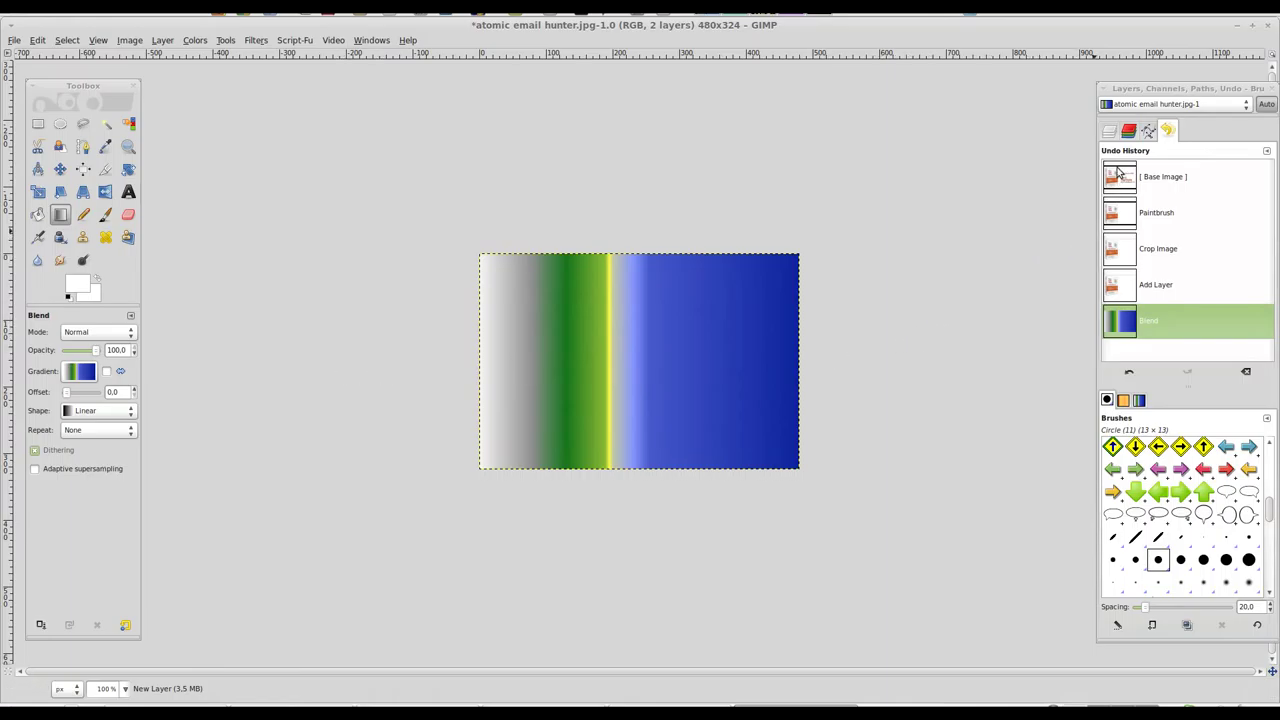
click(1110, 133)
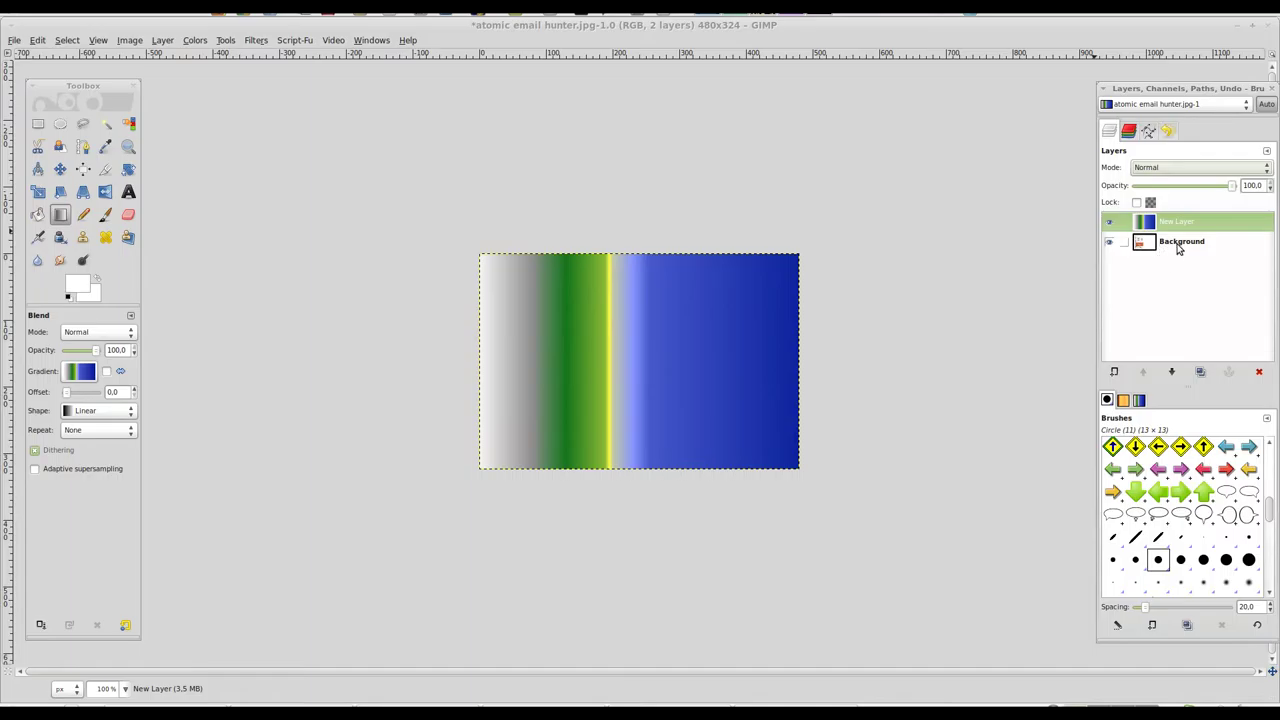
Step: Toggle the gradient layer's visibility to compare it with the box image
click(1178, 247)
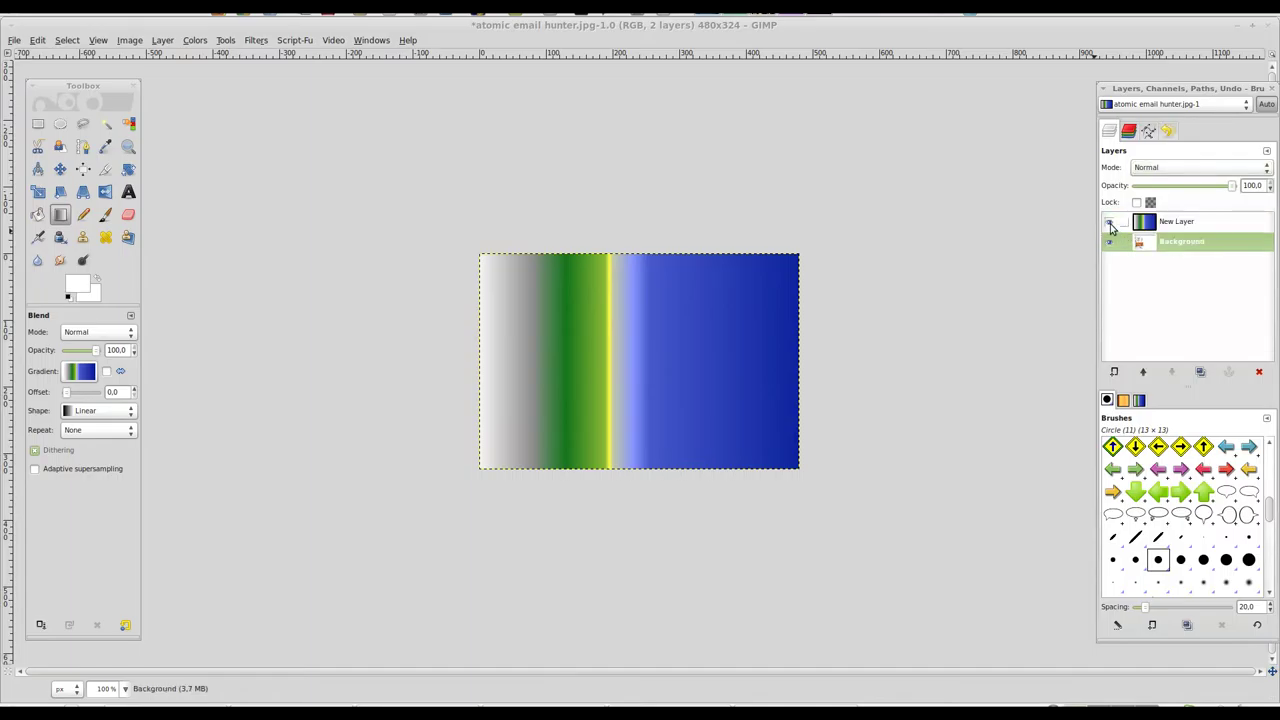
click(1108, 224)
click(1108, 224)
click(1108, 224)
click(1108, 224)
click(1108, 224)
click(1108, 224)
Step: Check the Background layer, then set the gradient layer's opacity to 51.7
click(1108, 242)
click(1109, 244)
click(1198, 224)
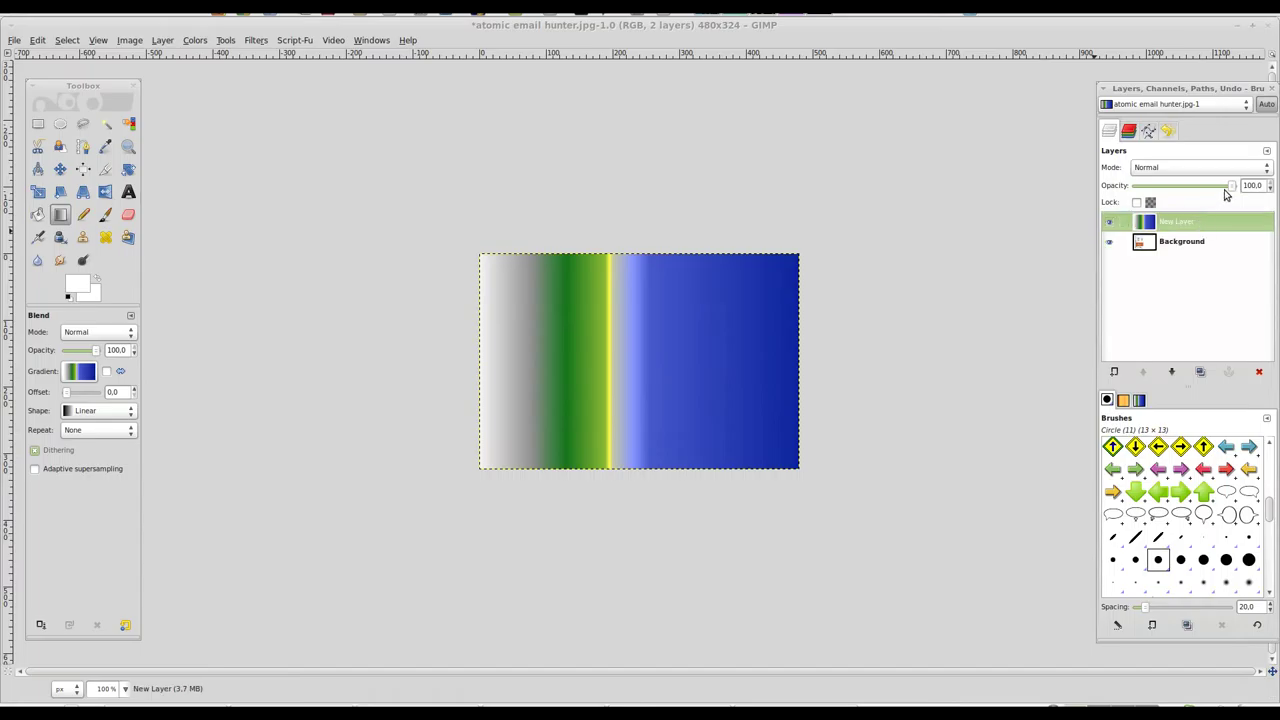
drag(1232, 188, 1187, 192)
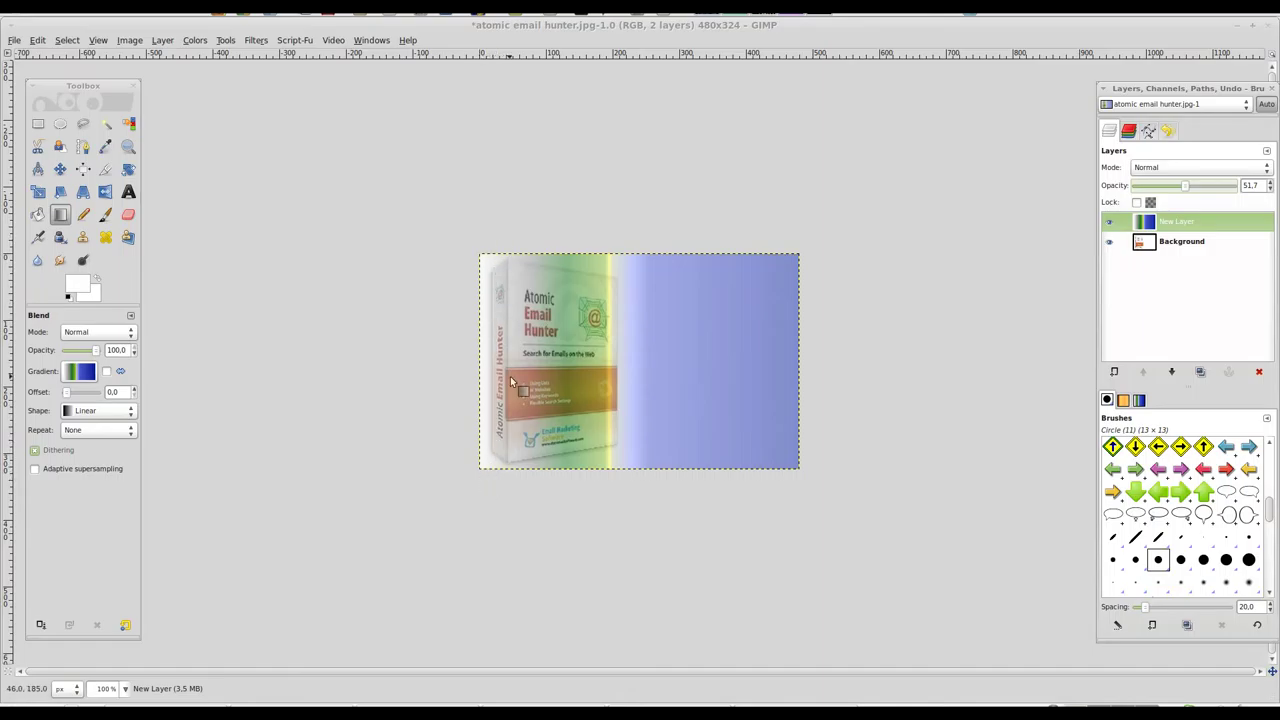
Step: Add a transparent layer named New Layer2
click(61, 172)
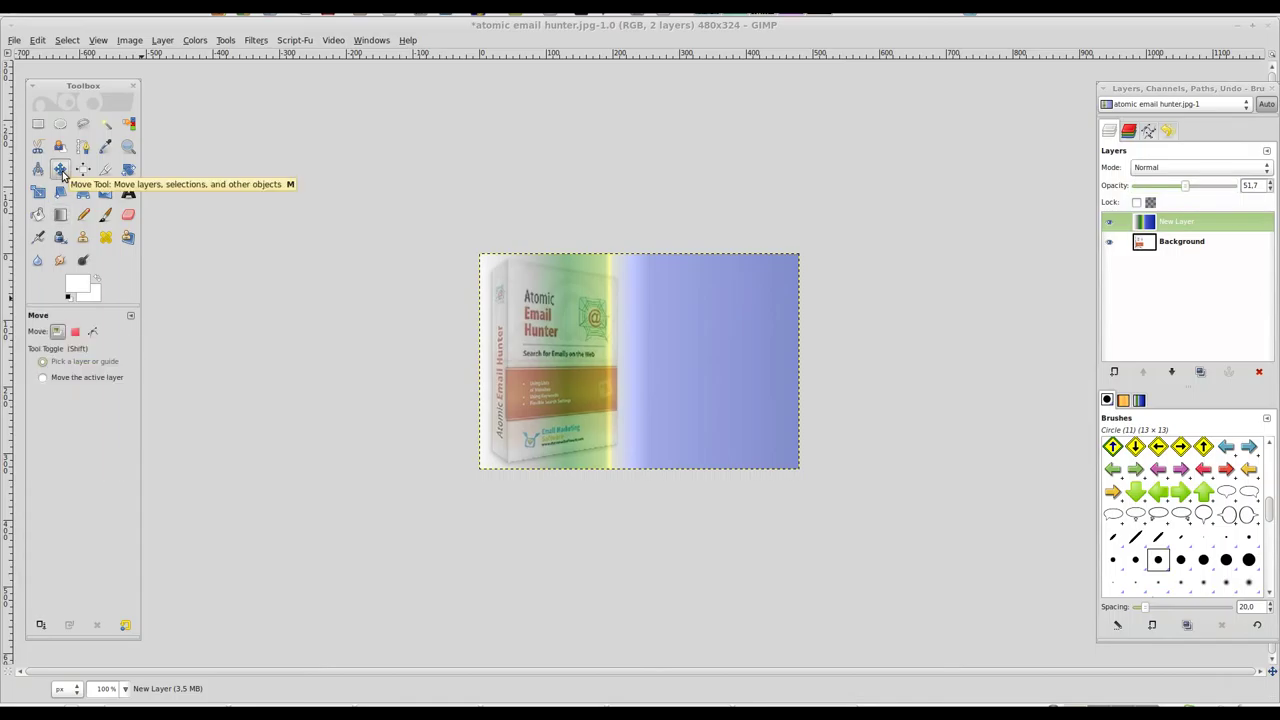
click(170, 41)
click(170, 55)
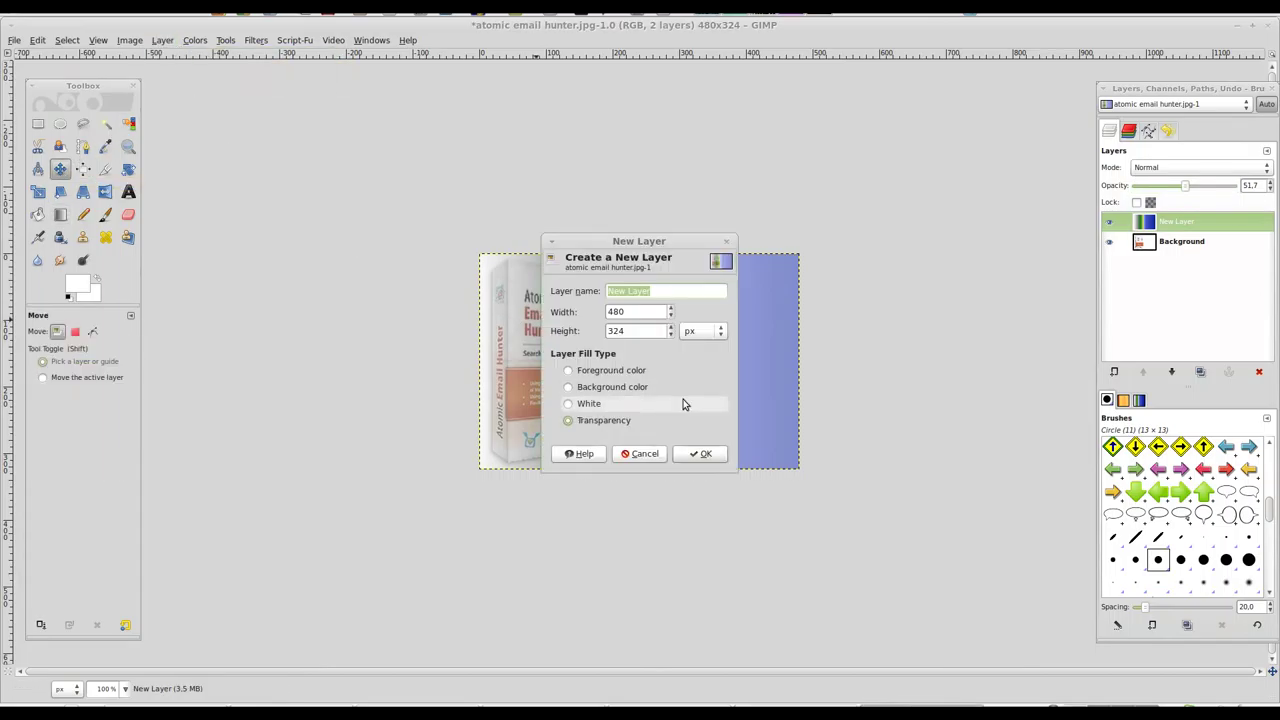
click(659, 292)
text(2)
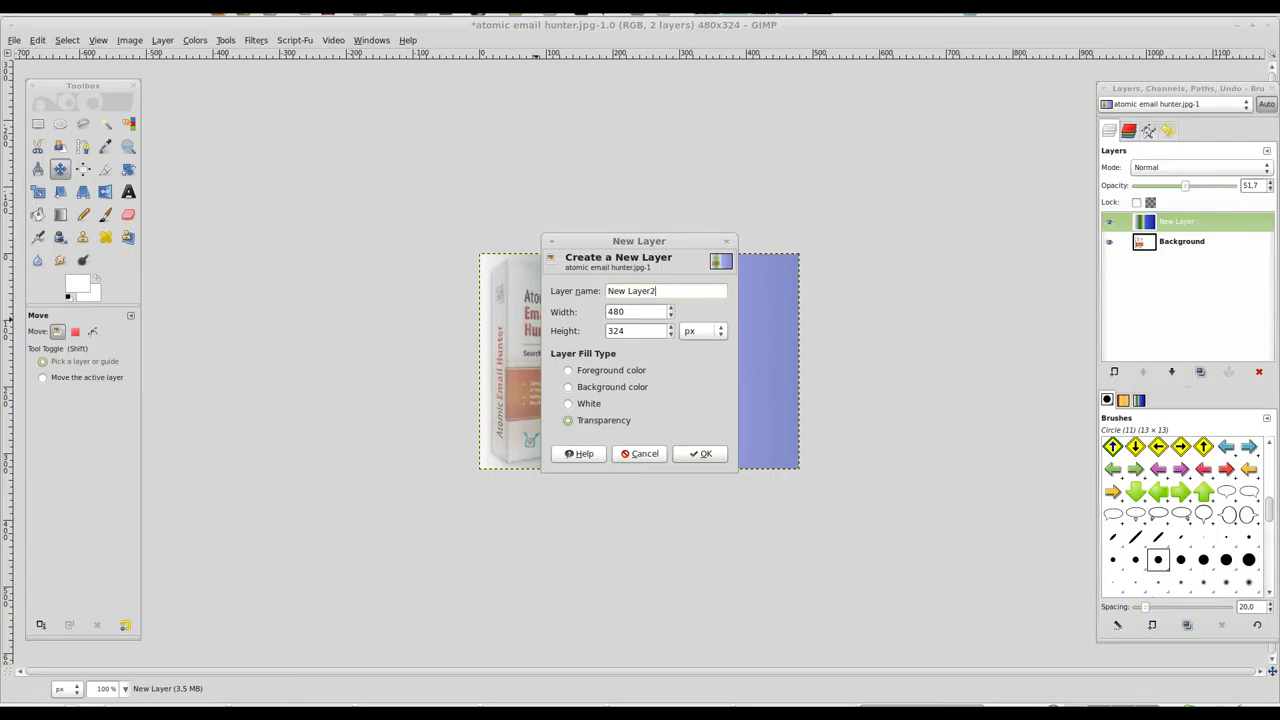
click(703, 453)
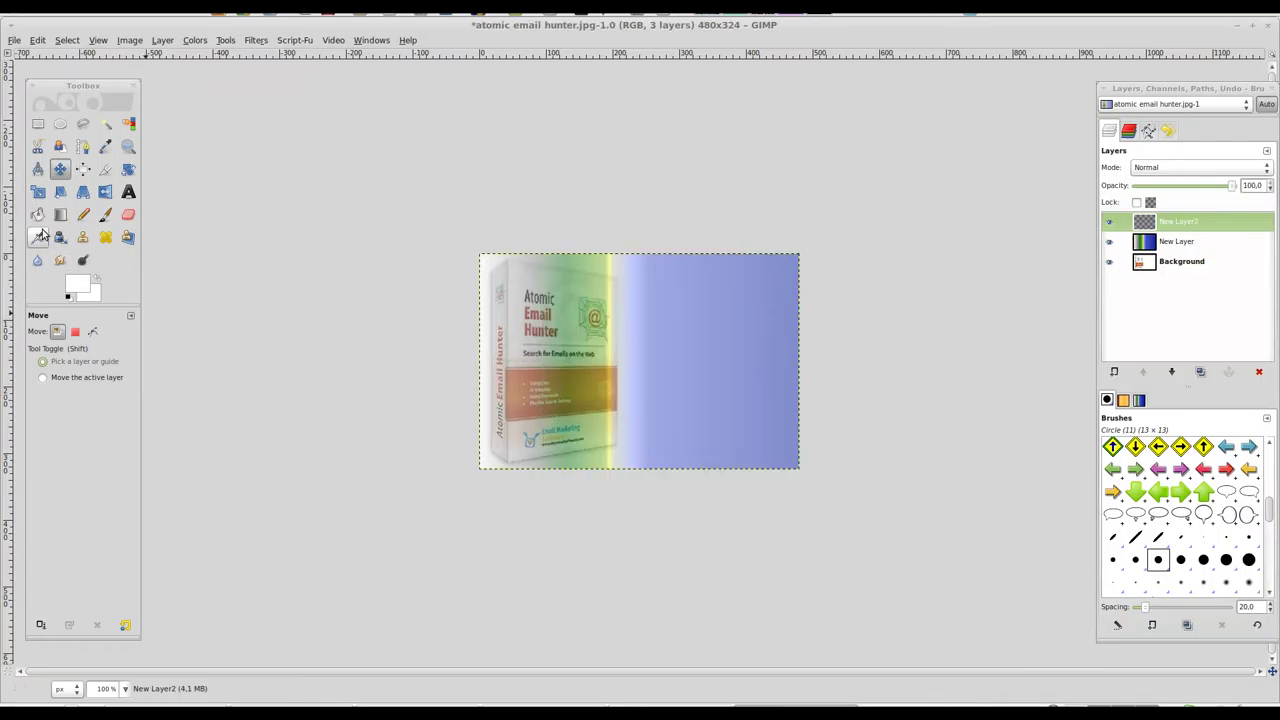
Step: Select a tall rectangular strip down the image's left edge
click(39, 128)
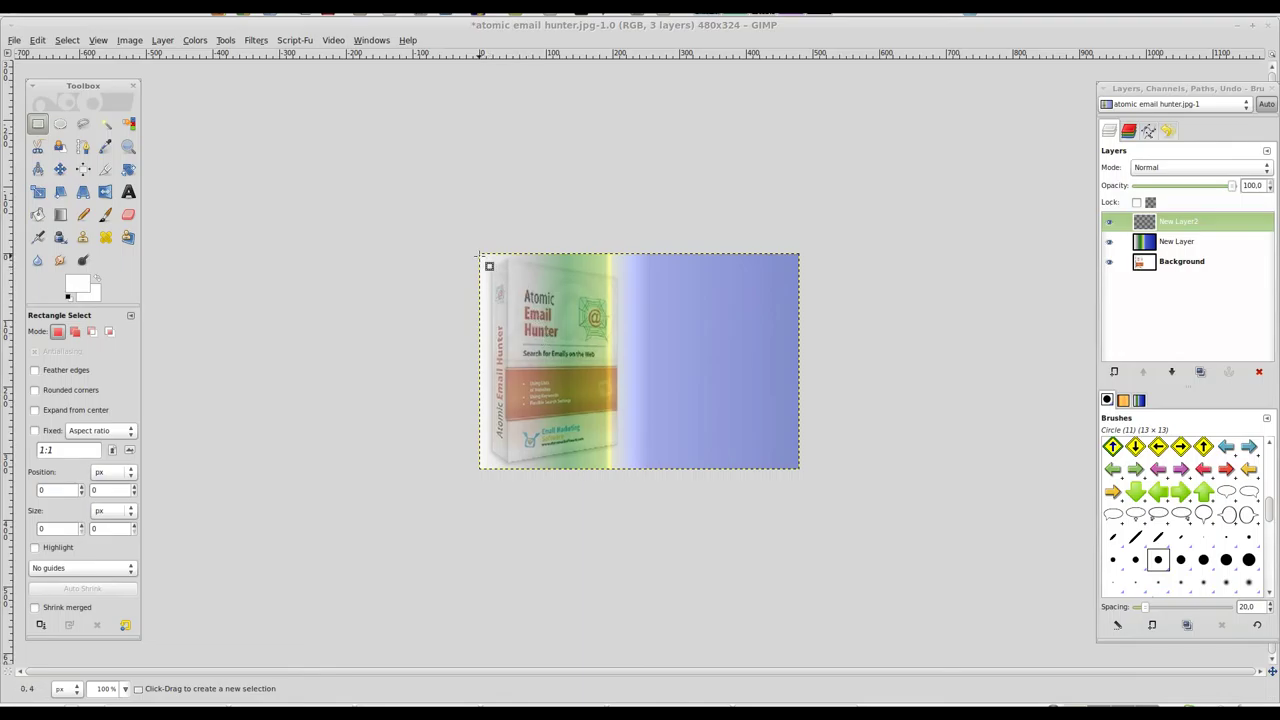
drag(480, 256, 616, 265)
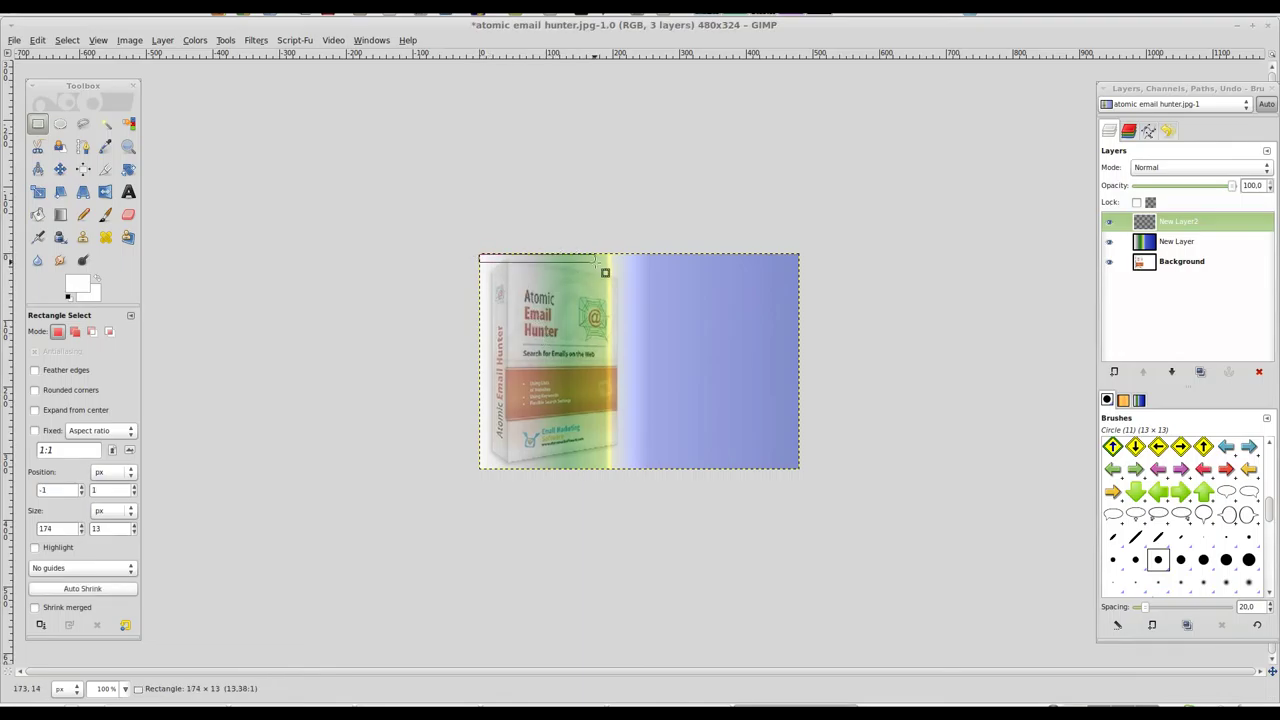
drag(617, 267, 542, 470)
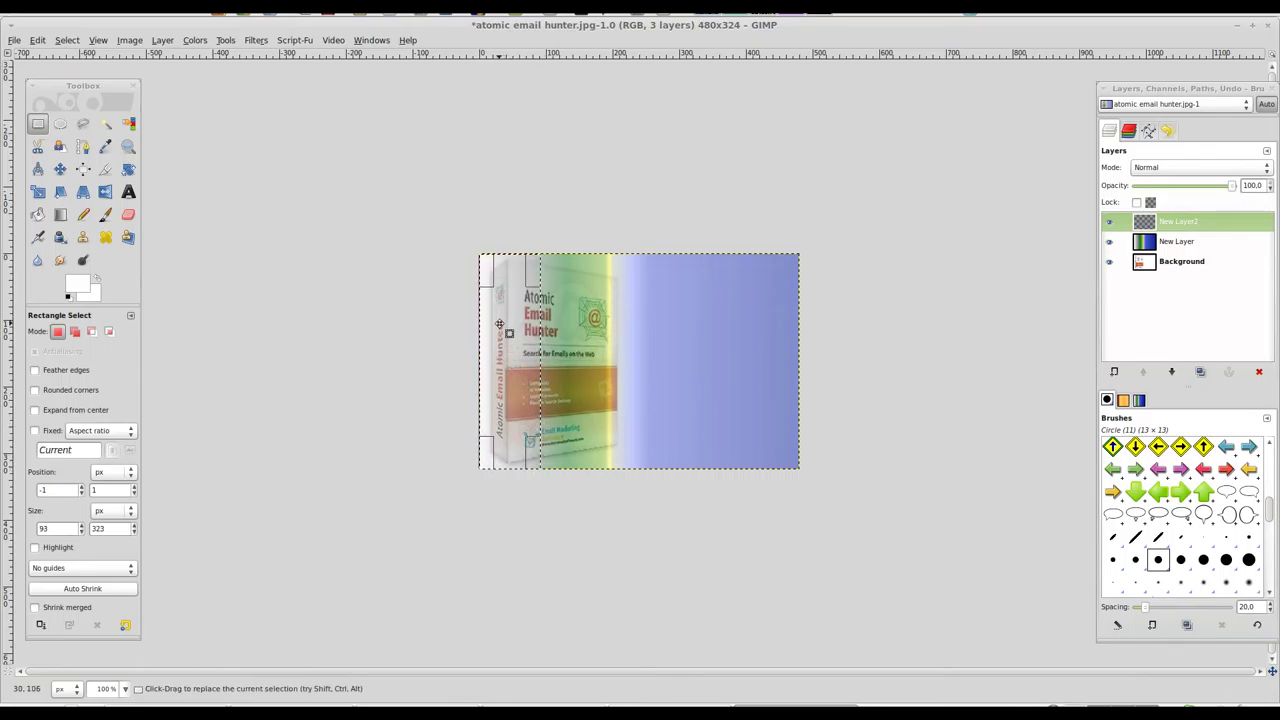
click(514, 354)
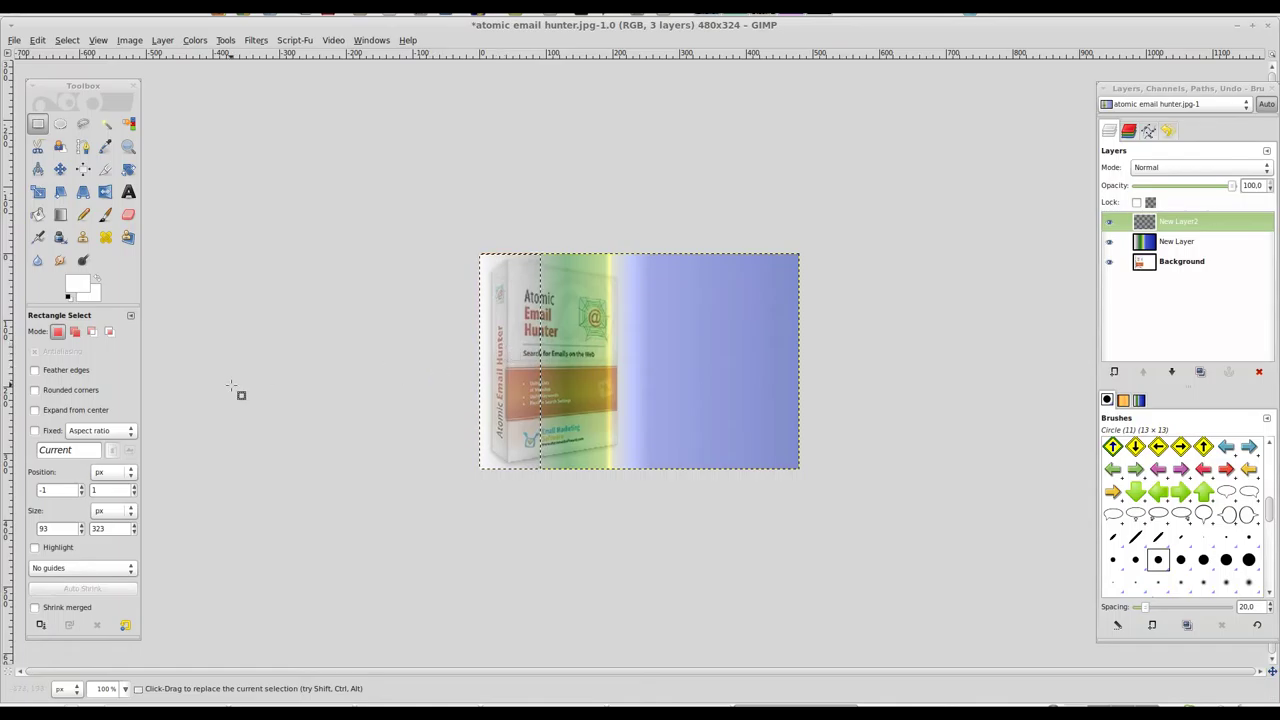
Step: Choose the Blend tool with the Incandescent gradient
click(60, 214)
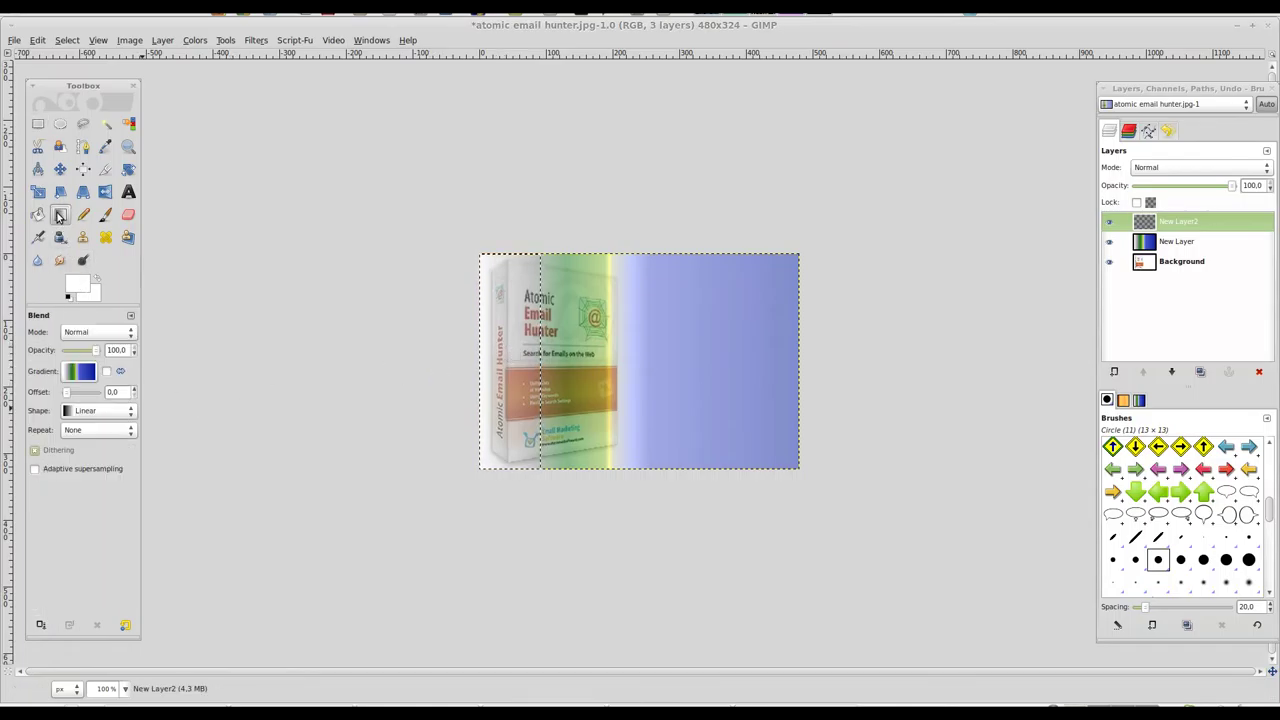
click(80, 371)
scroll(103, 445, down, 1)
scroll(106, 451, down, 3)
scroll(108, 456, down, 3)
scroll(108, 456, down, 2)
scroll(108, 456, down, 2)
scroll(108, 456, down, 1)
scroll(108, 456, down, 1)
scroll(108, 456, down, 3)
scroll(108, 456, down, 5)
scroll(108, 456, down, 1)
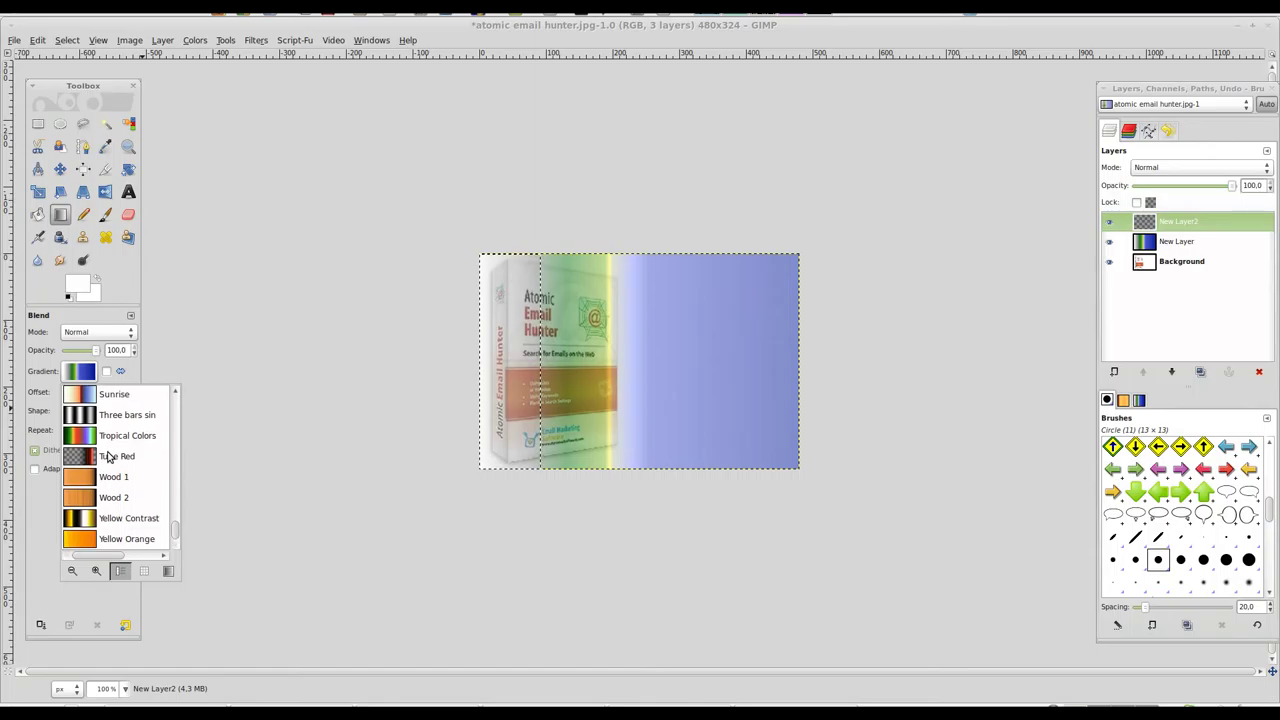
scroll(110, 455, up, 5)
scroll(115, 453, up, 5)
scroll(120, 451, up, 6)
scroll(125, 449, up, 4)
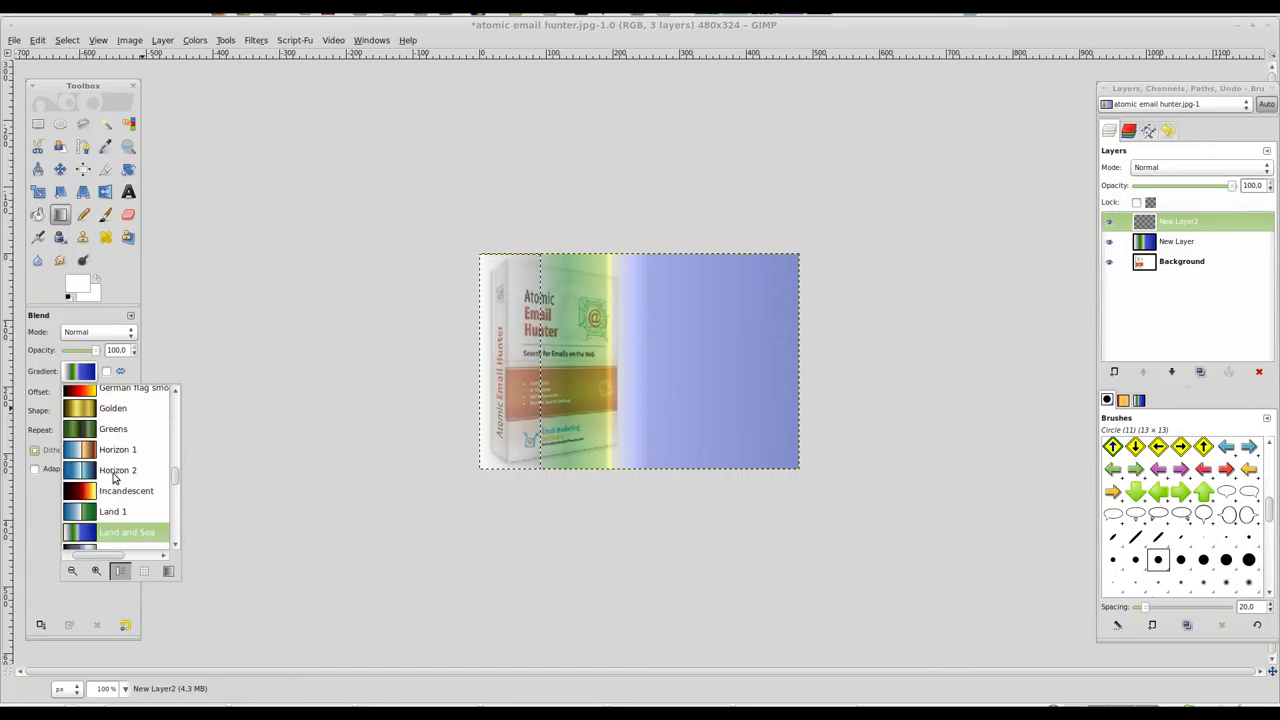
click(95, 491)
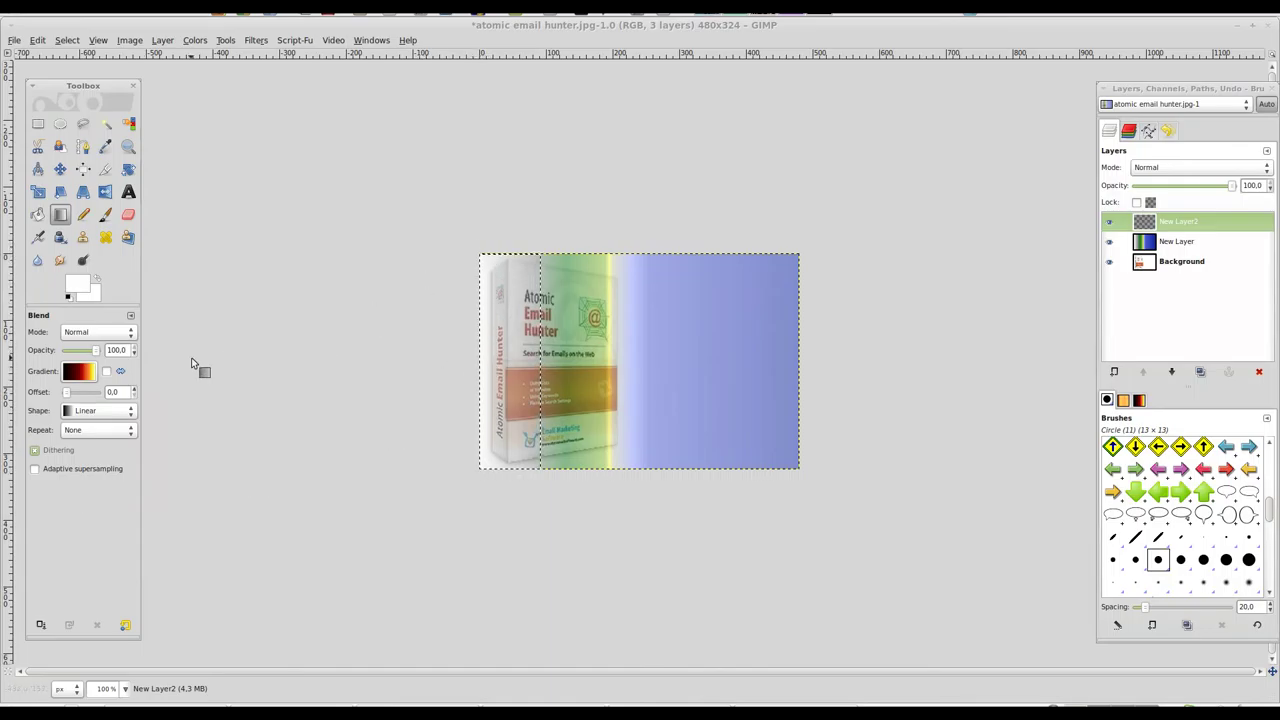
Step: Keep Linear shape, unreversed, and fill the left strip top to bottom
click(96, 413)
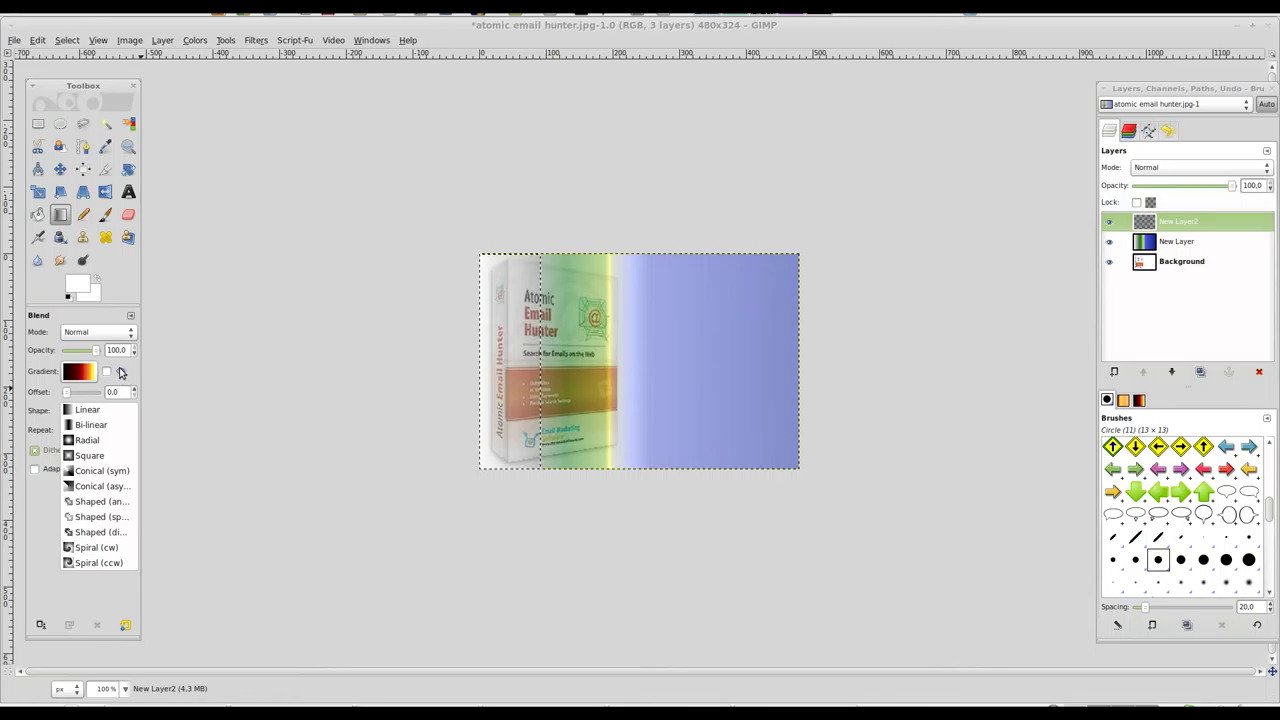
click(110, 368)
click(105, 372)
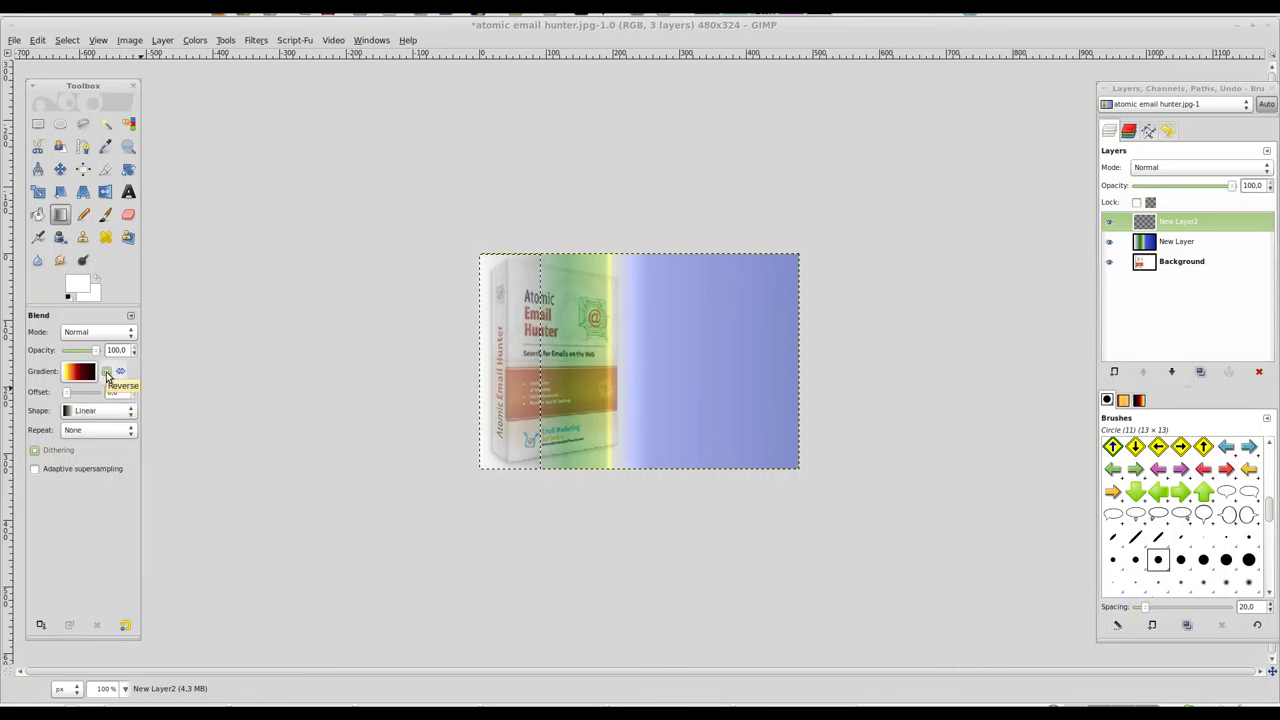
click(107, 372)
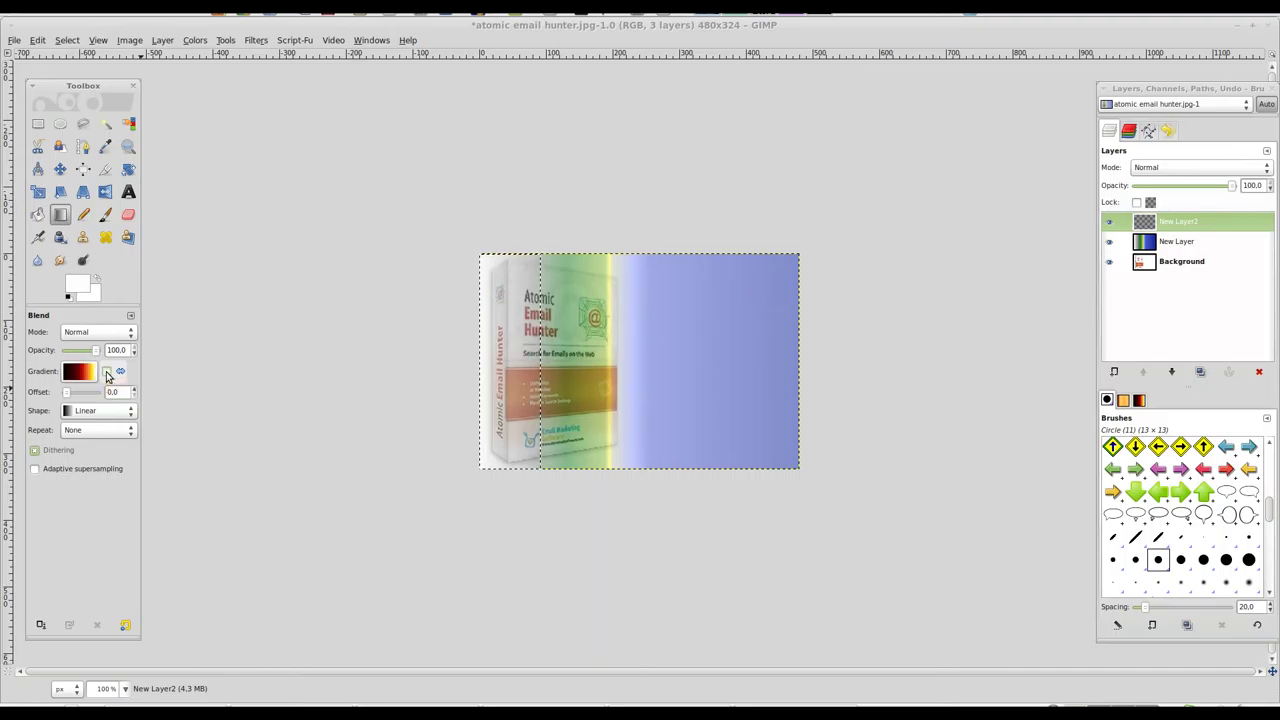
drag(501, 239, 502, 507)
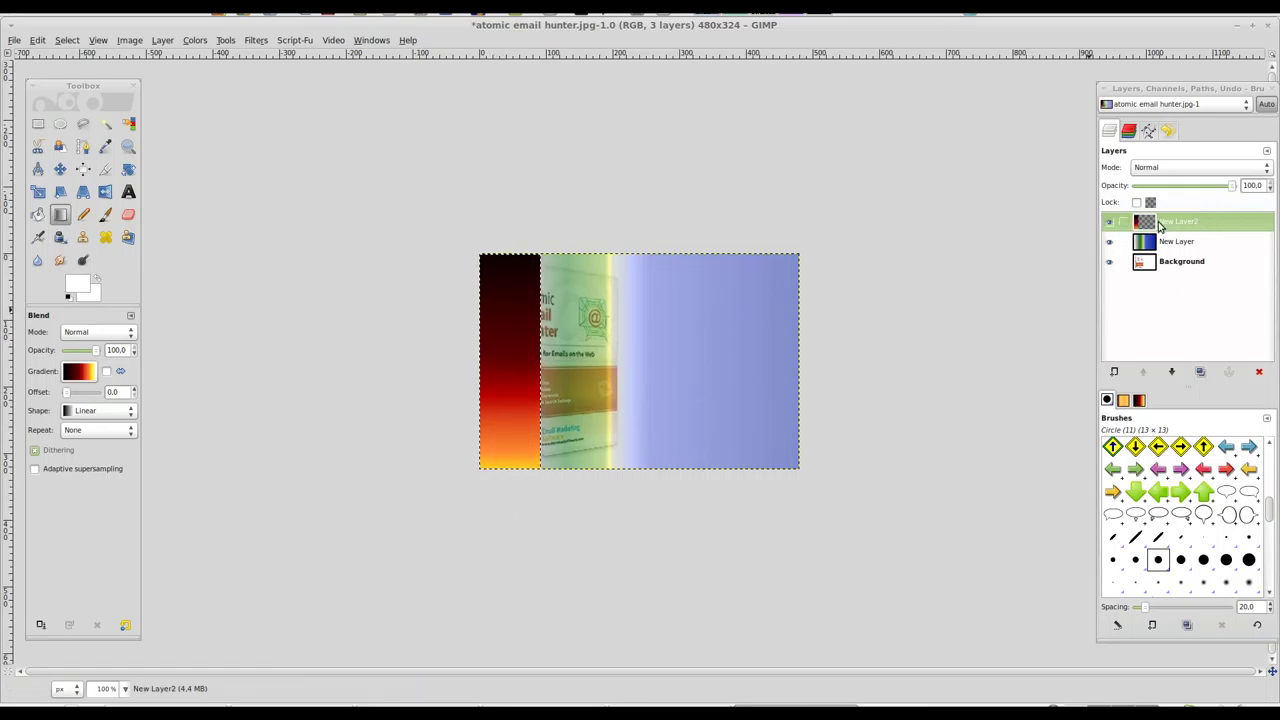
Step: Fade New Layer2 to 35% opacity to soften the fiery strip
drag(1234, 185, 1169, 191)
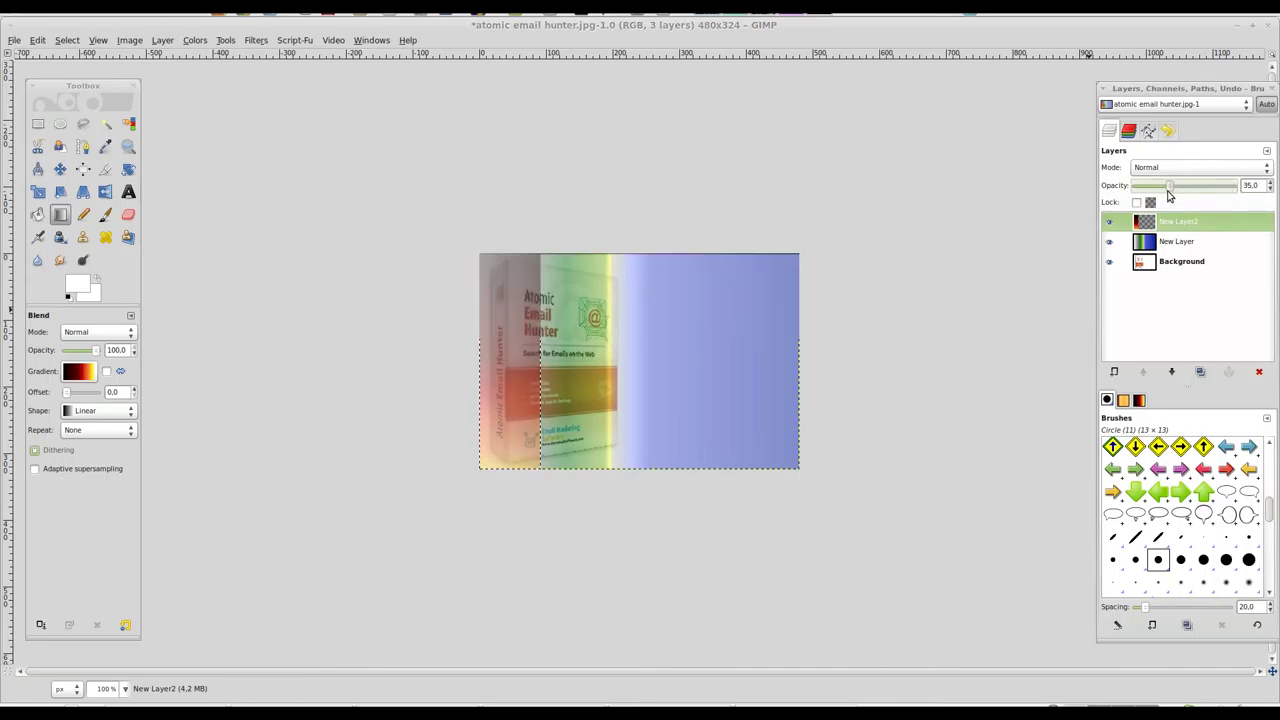
click(1110, 224)
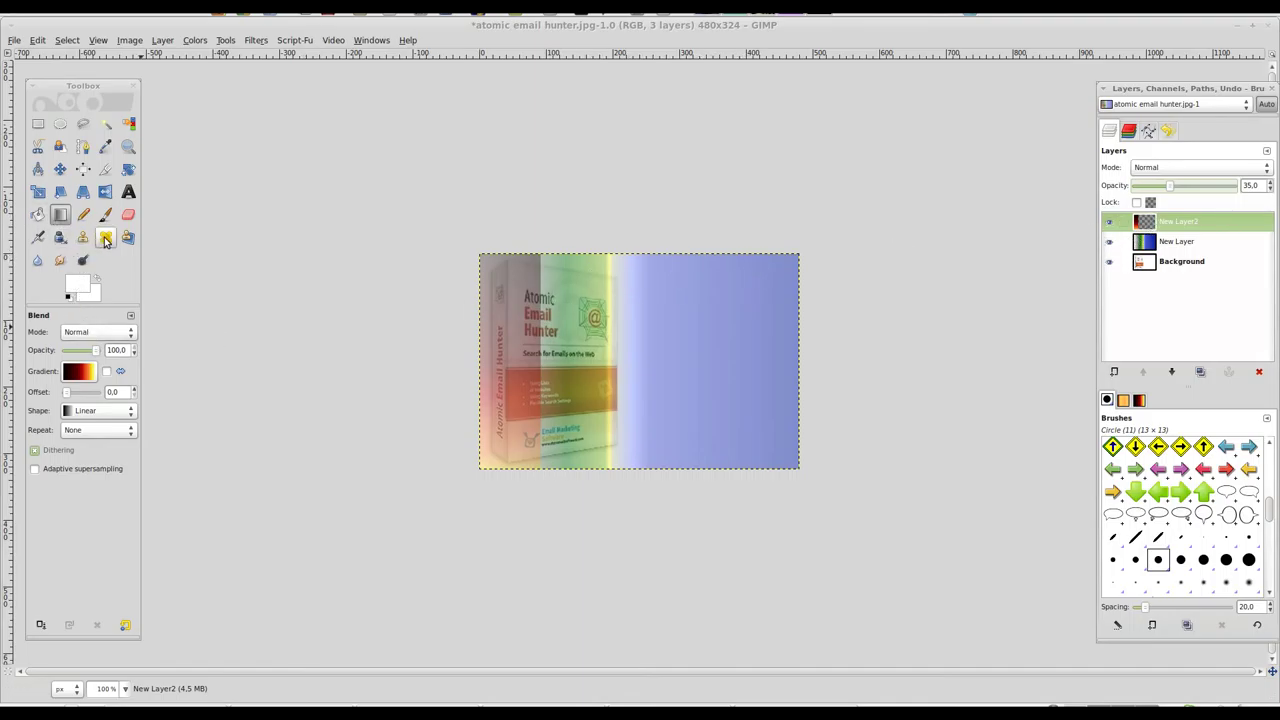
click(128, 214)
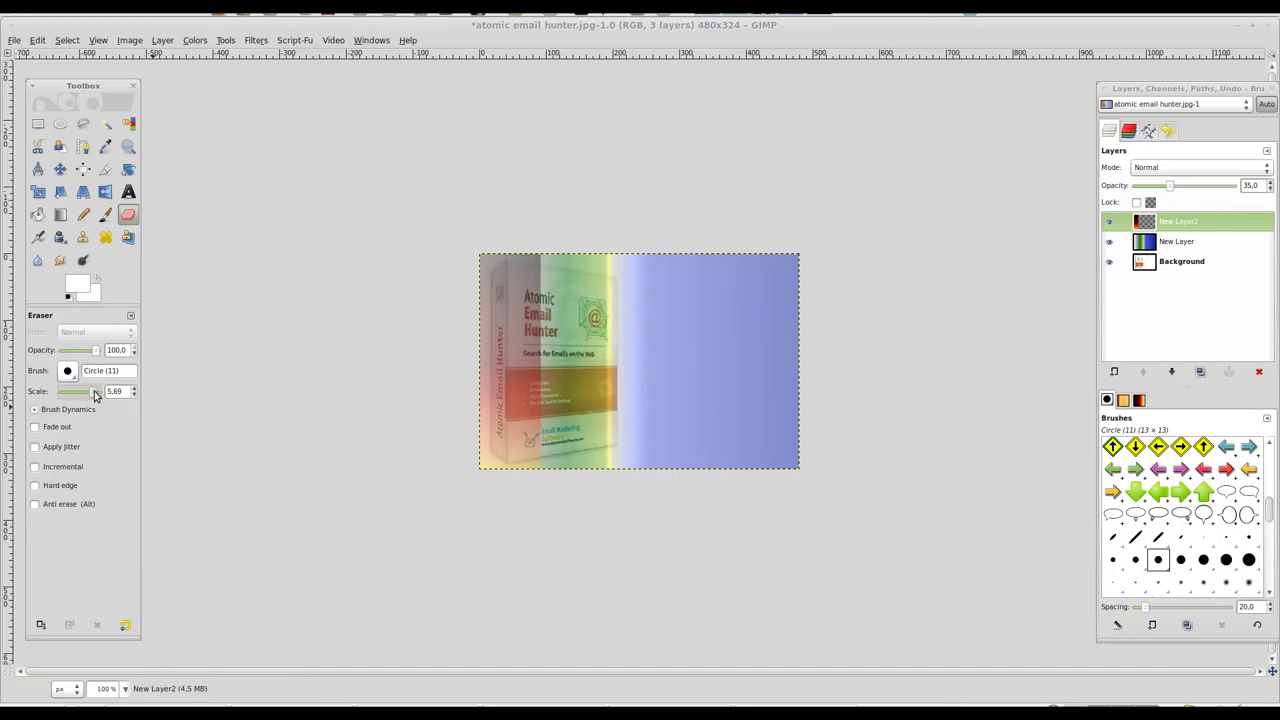
Step: Set the eraser to the Circle Fuzzy (19) brush at scale 2.81 and about 12.2 opacity
drag(86, 395, 80, 395)
drag(89, 391, 92, 391)
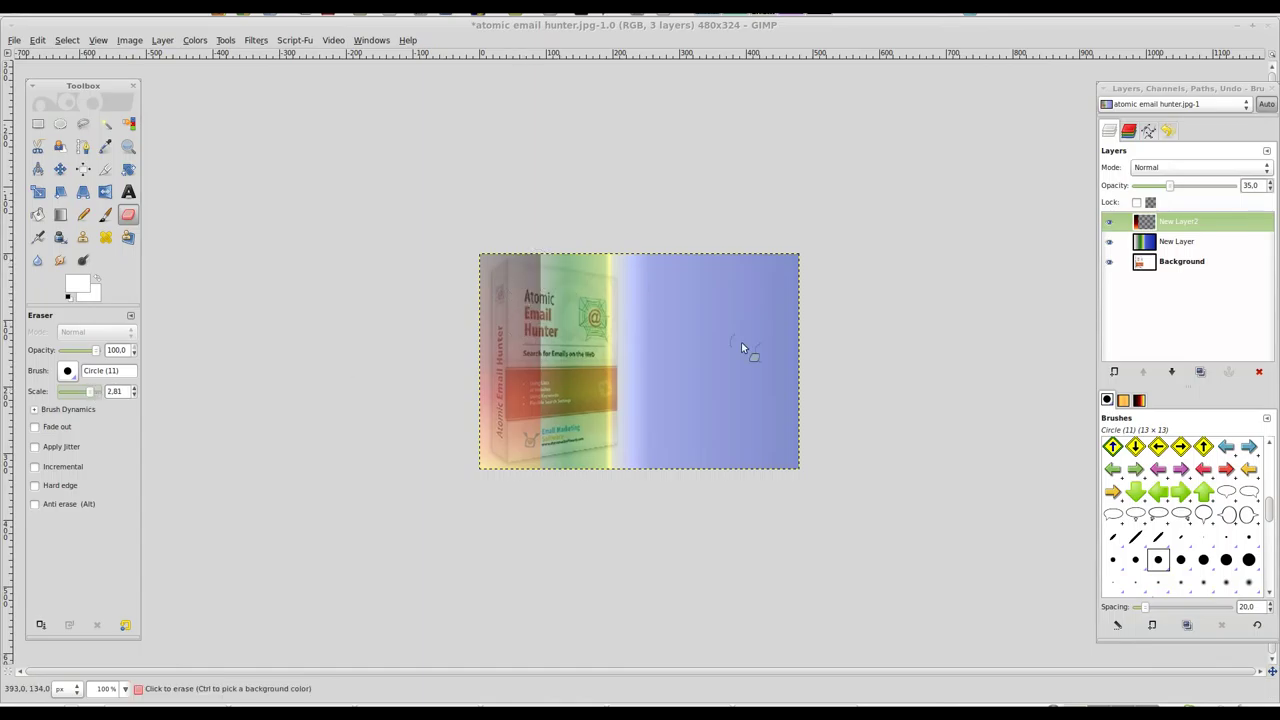
scroll(1212, 502, down, 2)
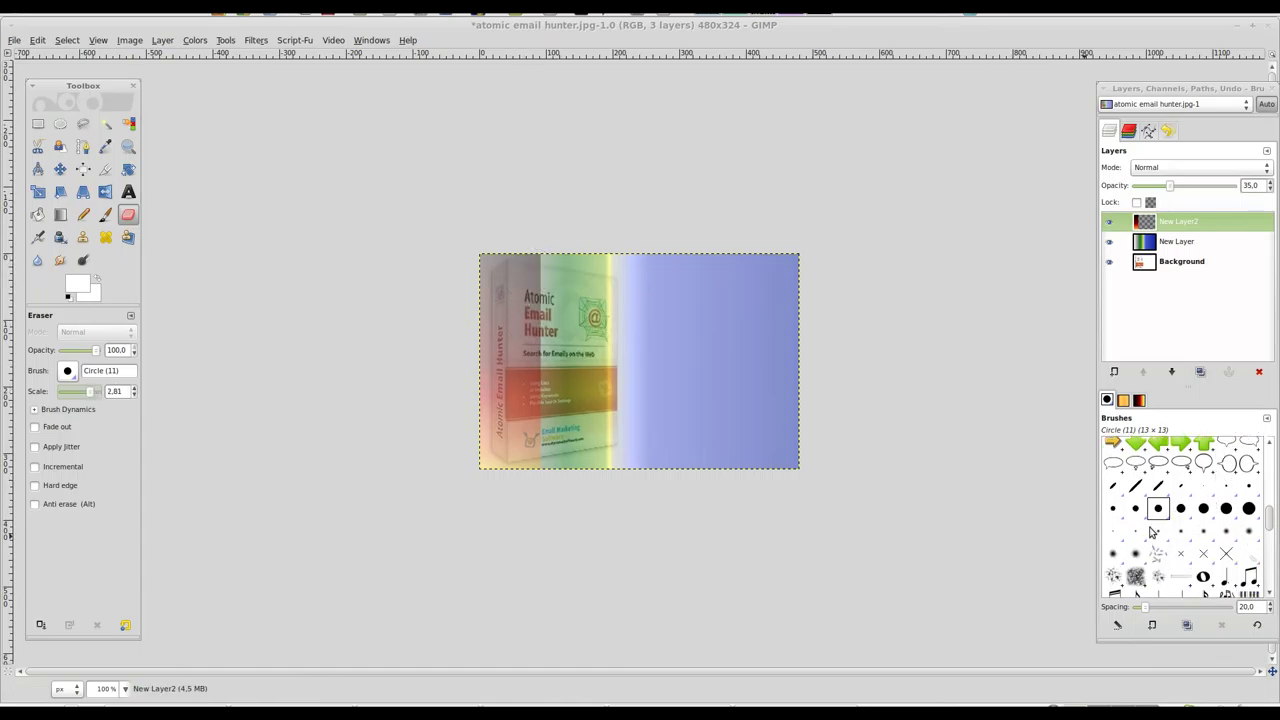
click(1135, 556)
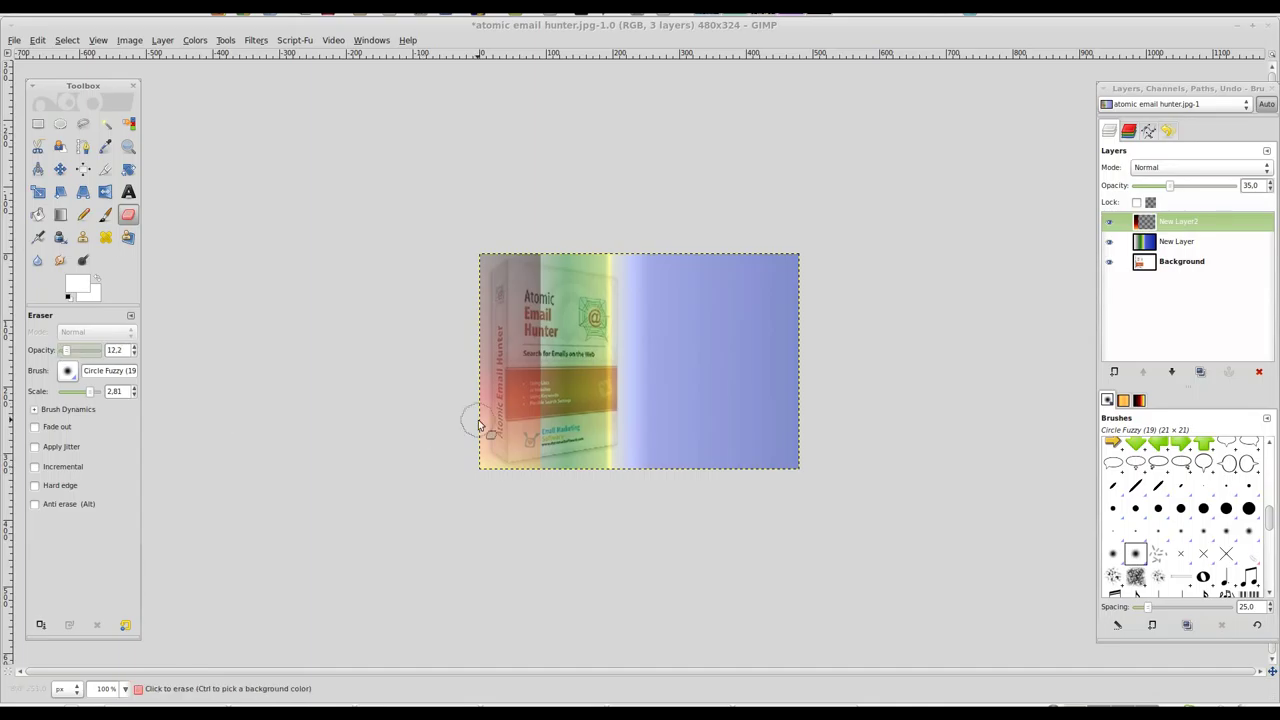
Step: Softly erase straight vertical bands along the right edge of New Layer2's fiery strip
click(613, 229)
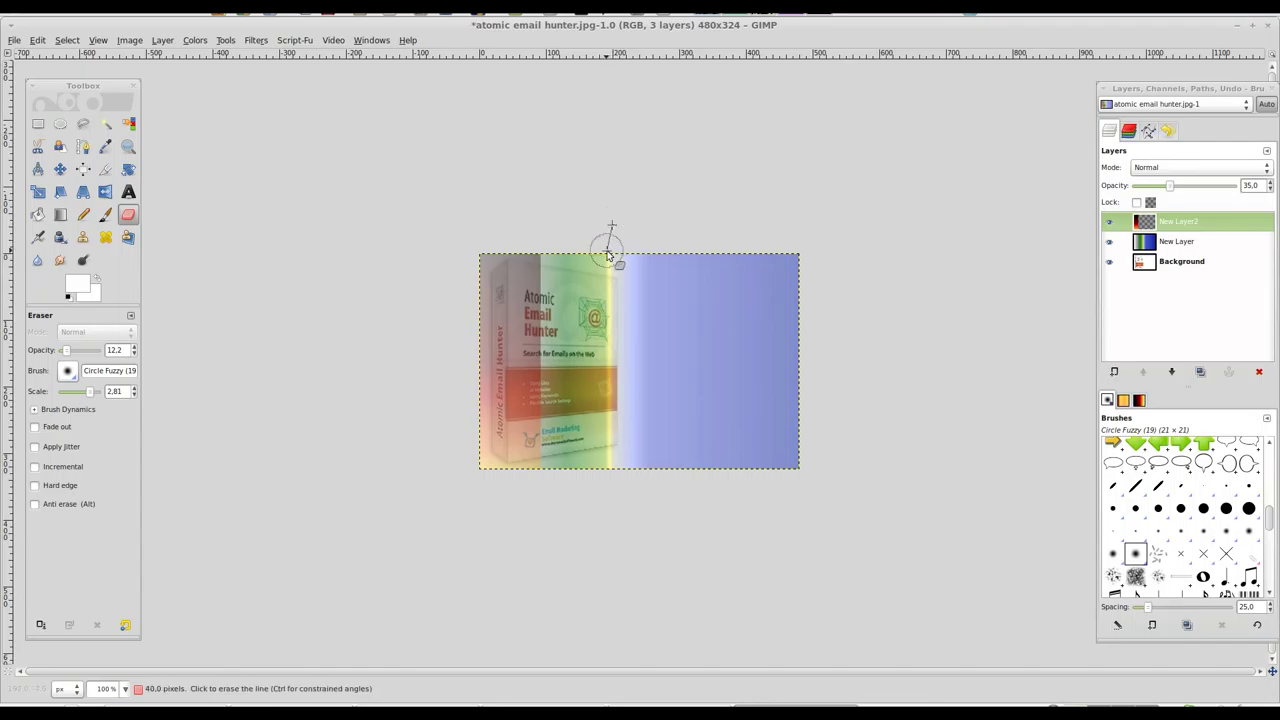
shift+click(600, 481)
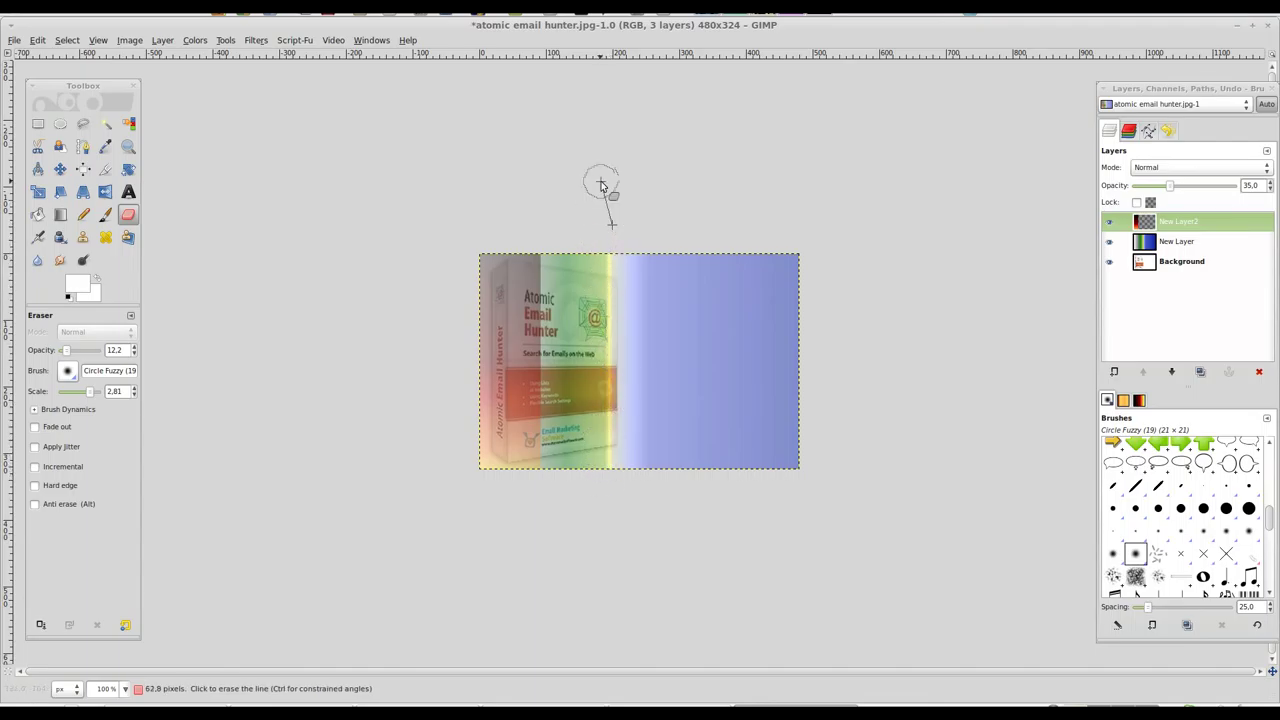
click(543, 226)
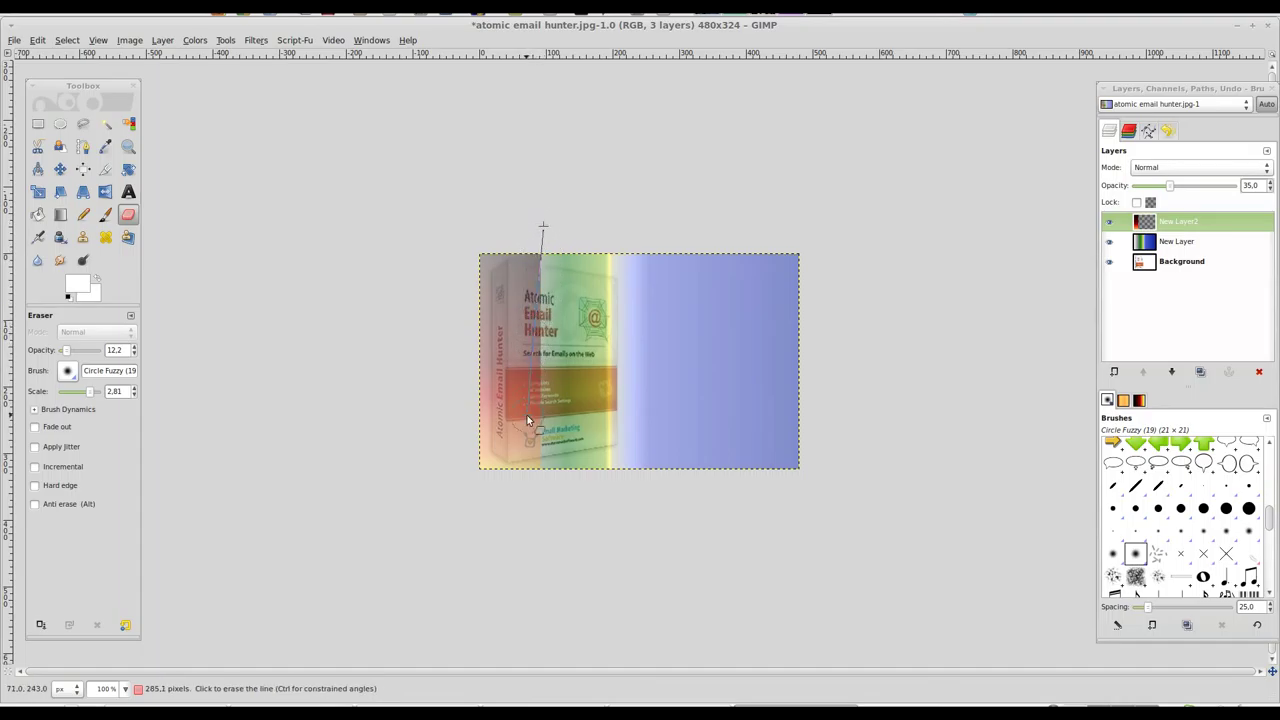
click(538, 513)
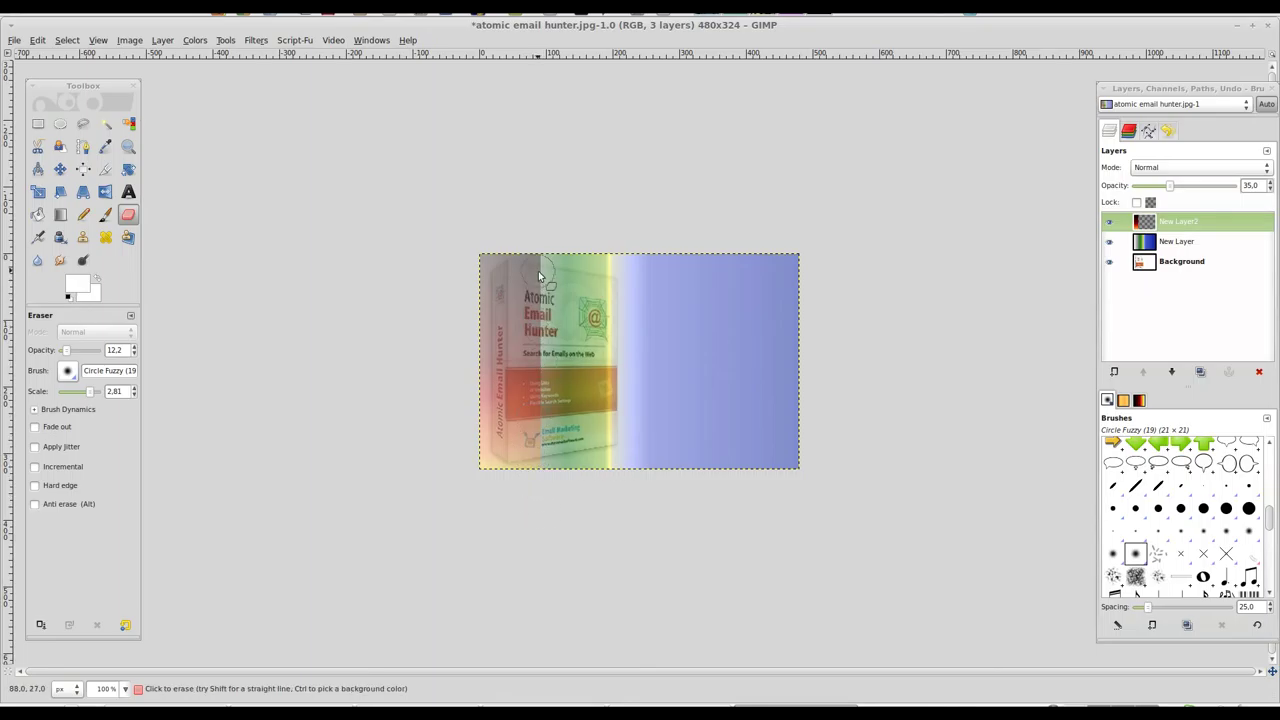
mouse_move(537, 262)
mouse_down()
mouse_move(542, 464)
mouse_move(549, 445)
mouse_up()
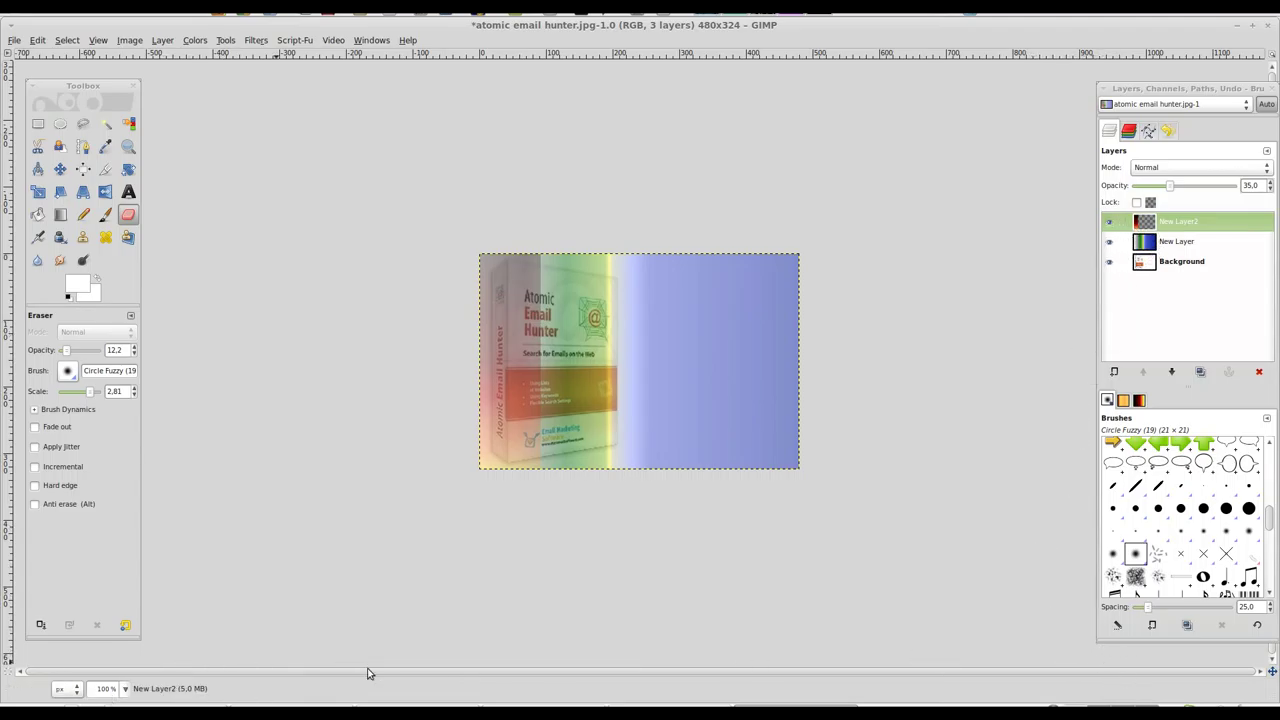
right_click(970, 624)
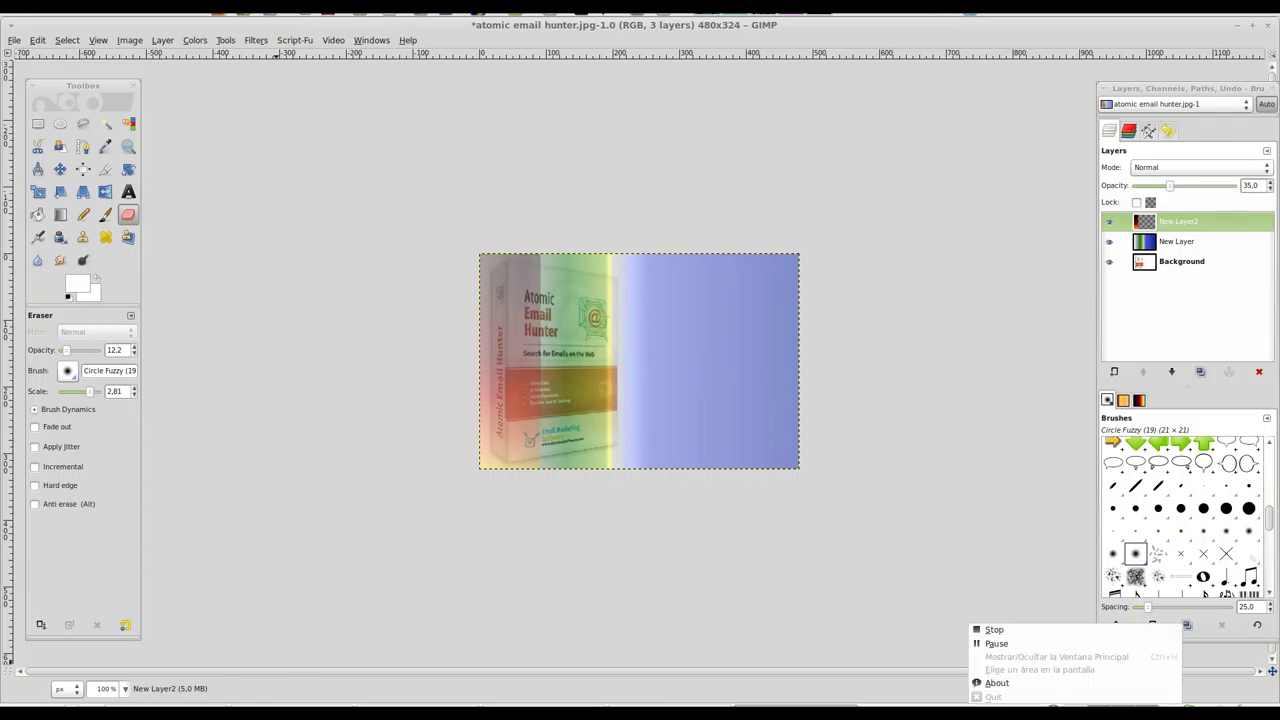
Step: View New Layer2 alone, then make New Layer and Background visible again
click(1102, 646)
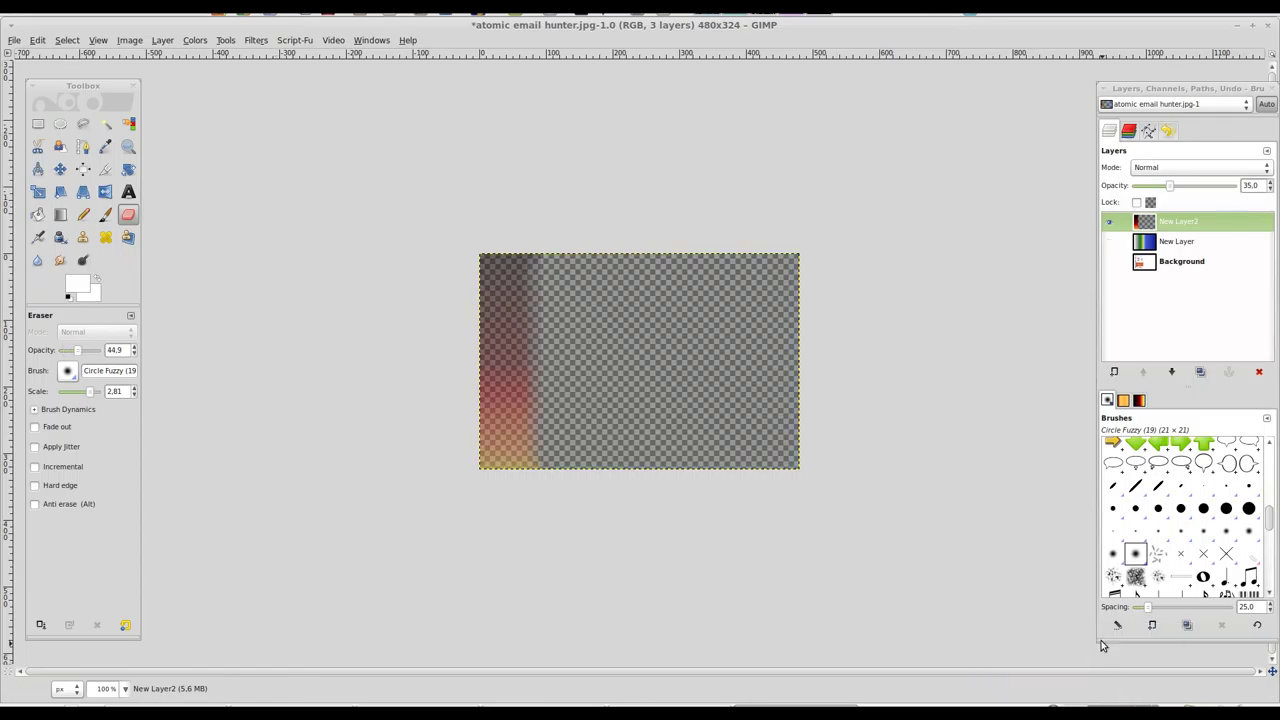
click(1110, 242)
click(1109, 262)
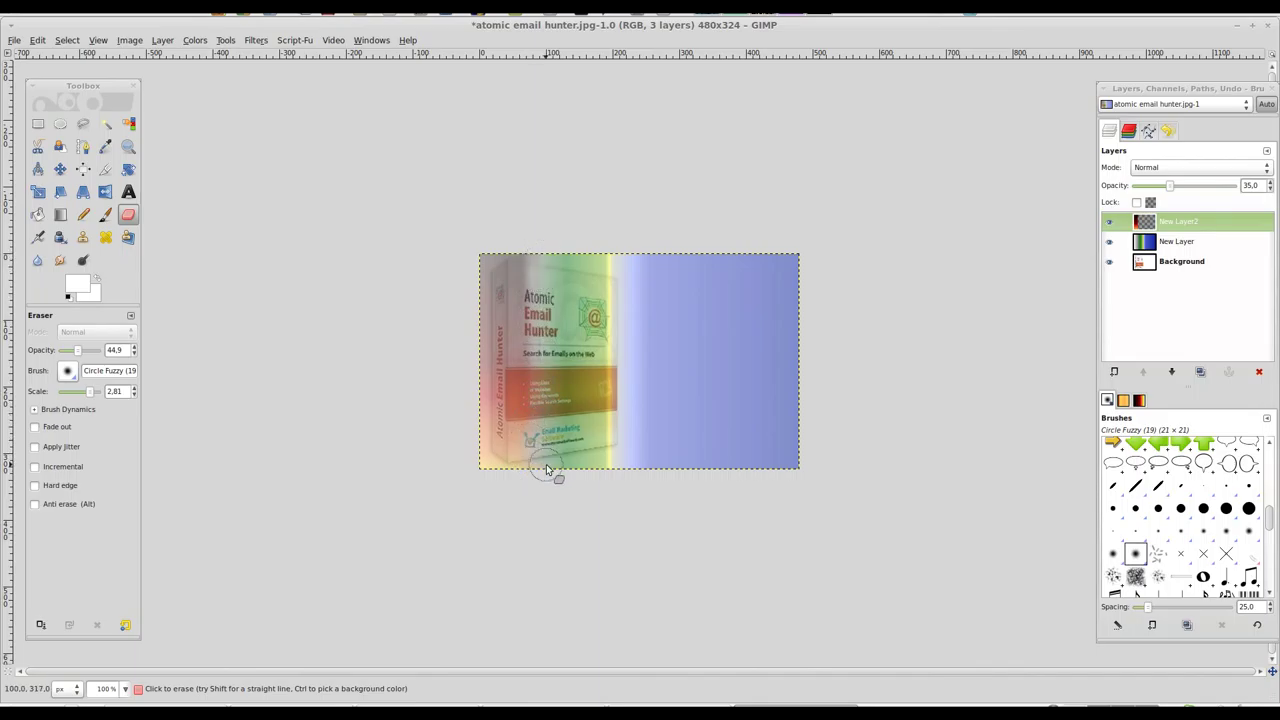
Step: Make the Background layer active and switch back to the Blend tool
click(1191, 264)
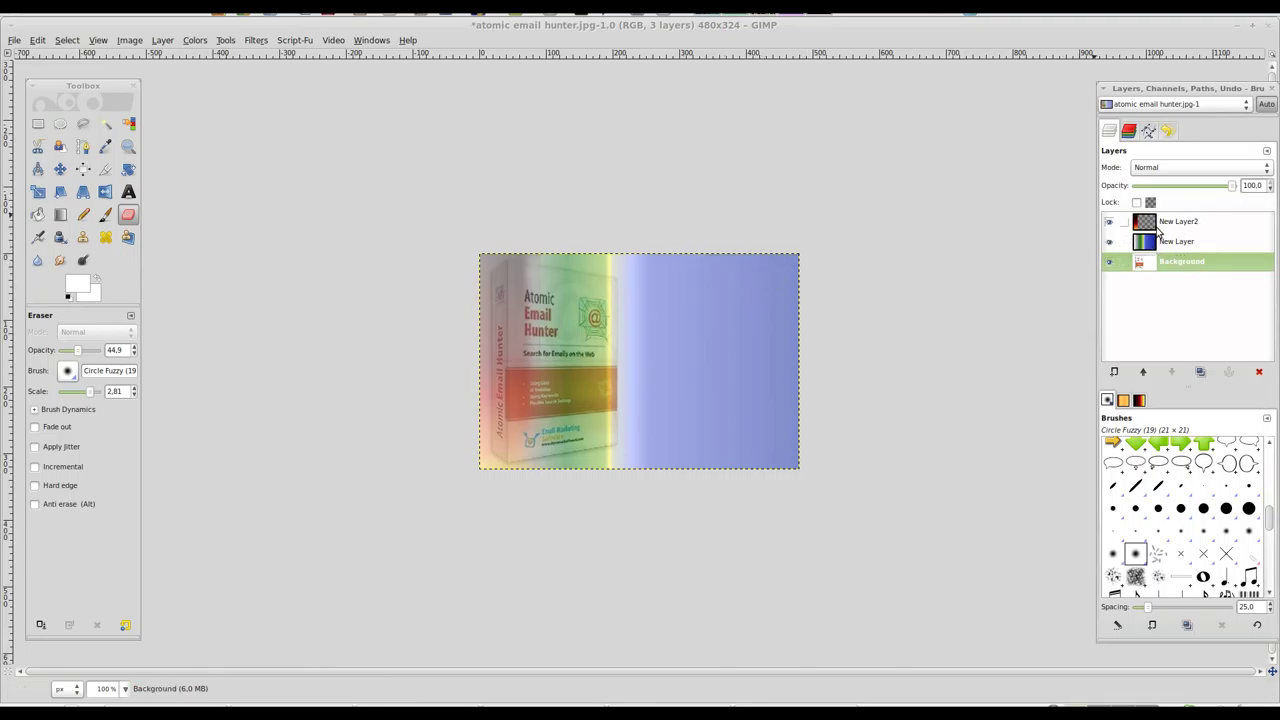
click(1190, 222)
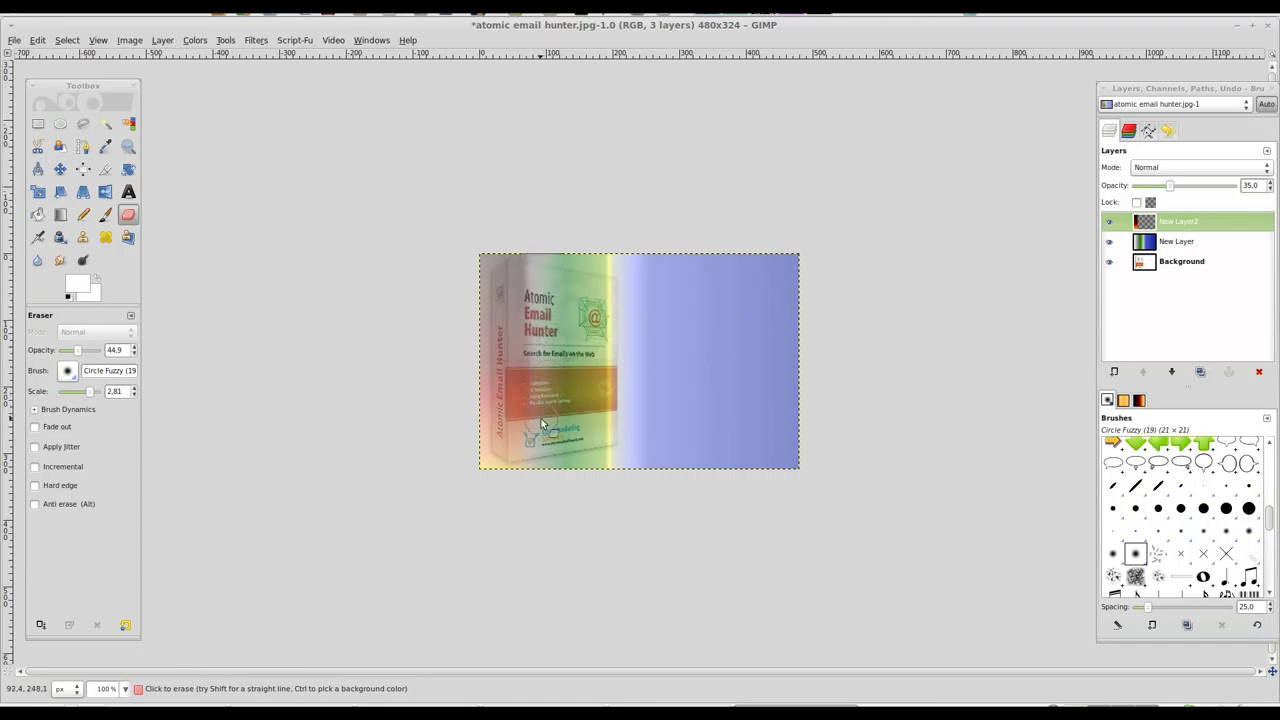
click(1182, 265)
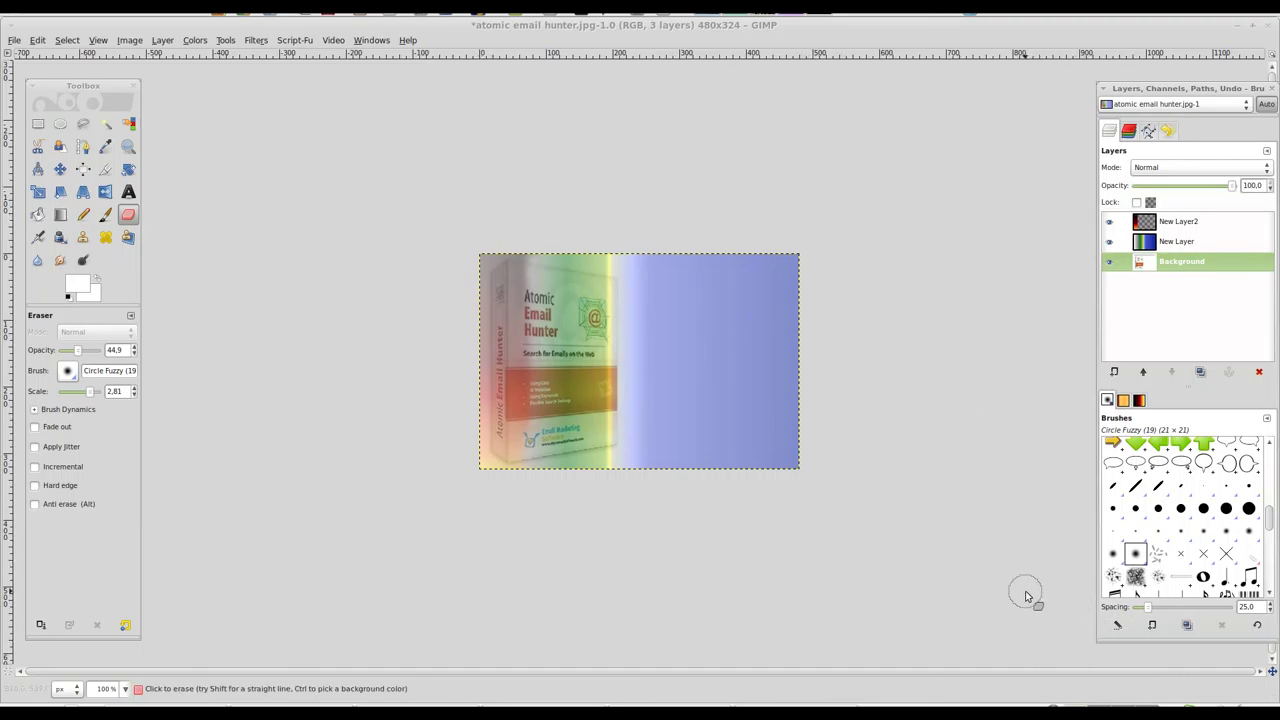
click(59, 217)
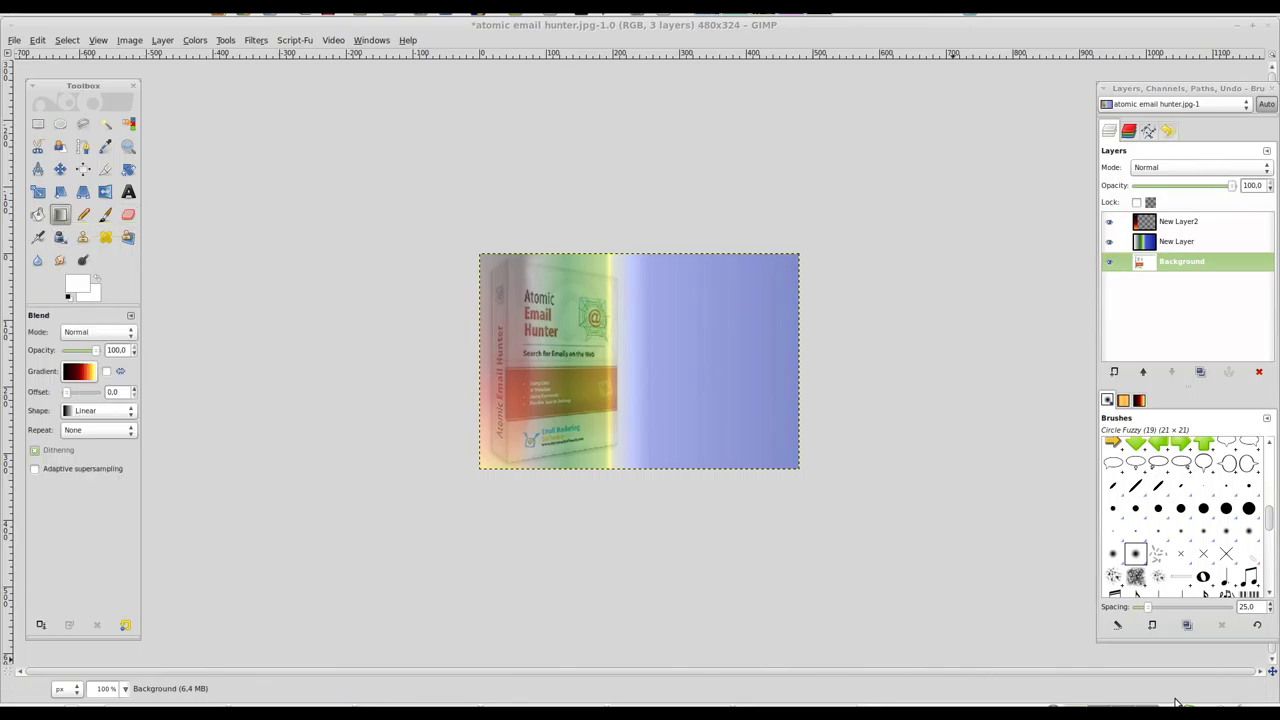
right_click(976, 712)
click(1060, 644)
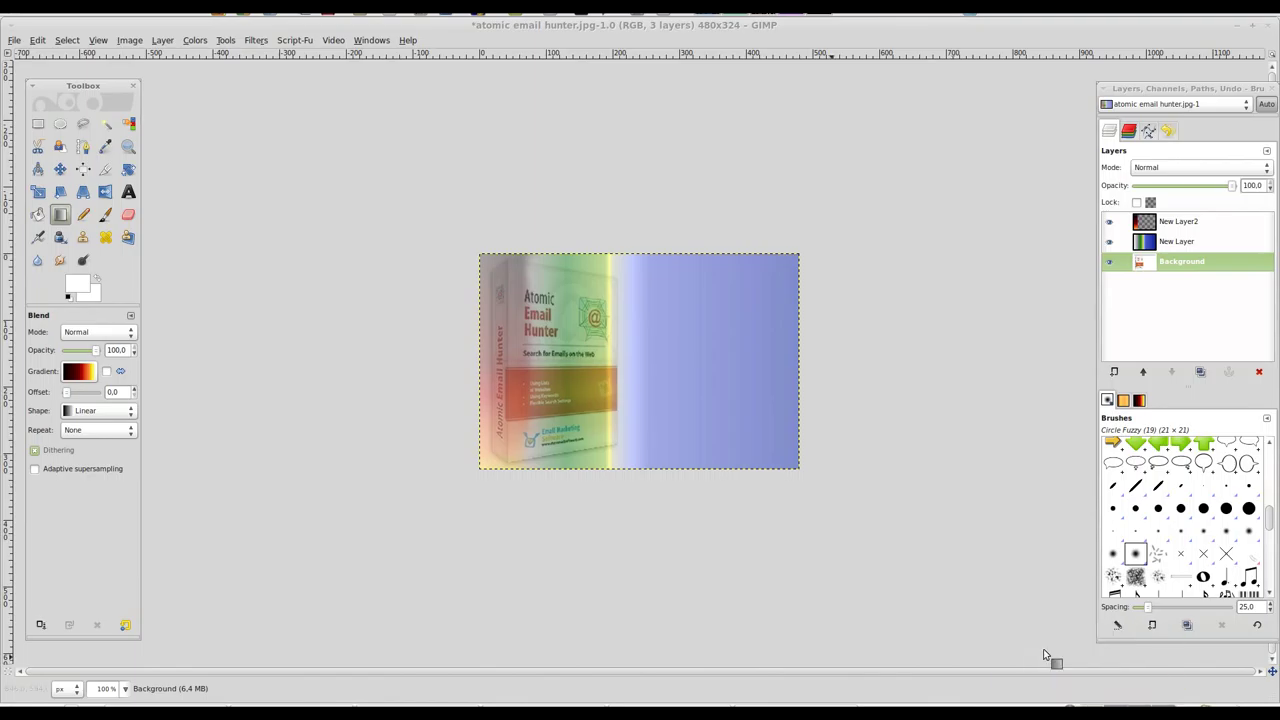